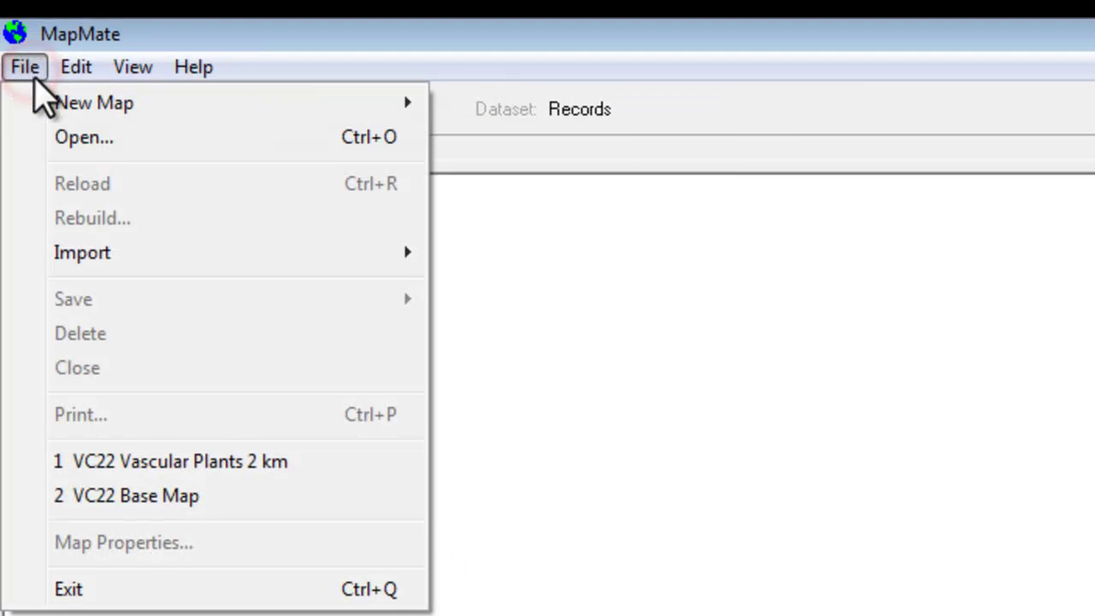
Bring up the New Map choices to start the Special Map Wizard
mouse_move(48, 102)
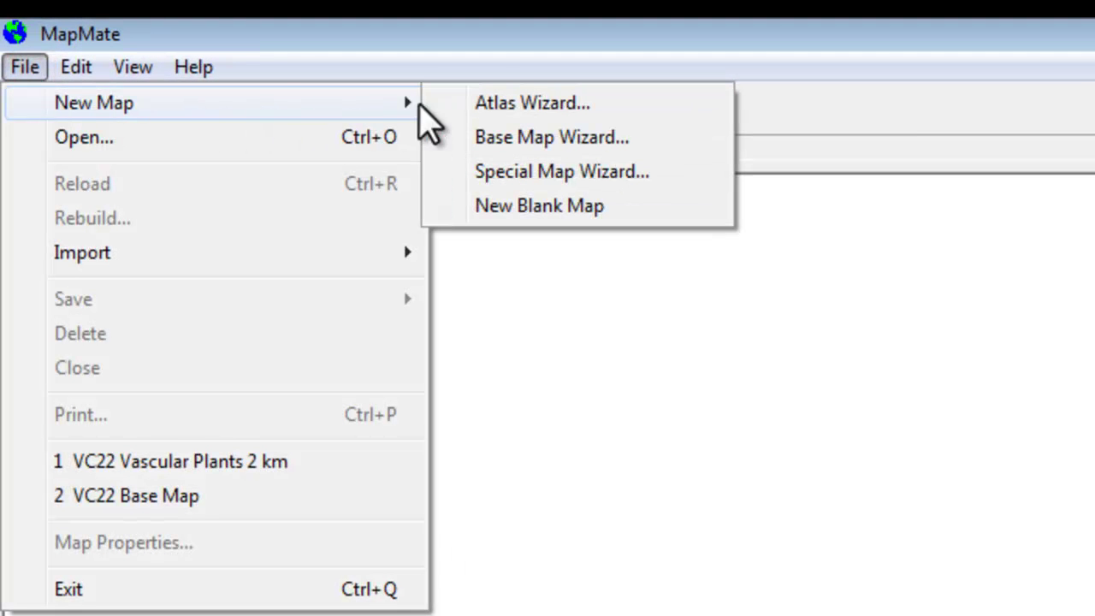
left_click(555, 175)
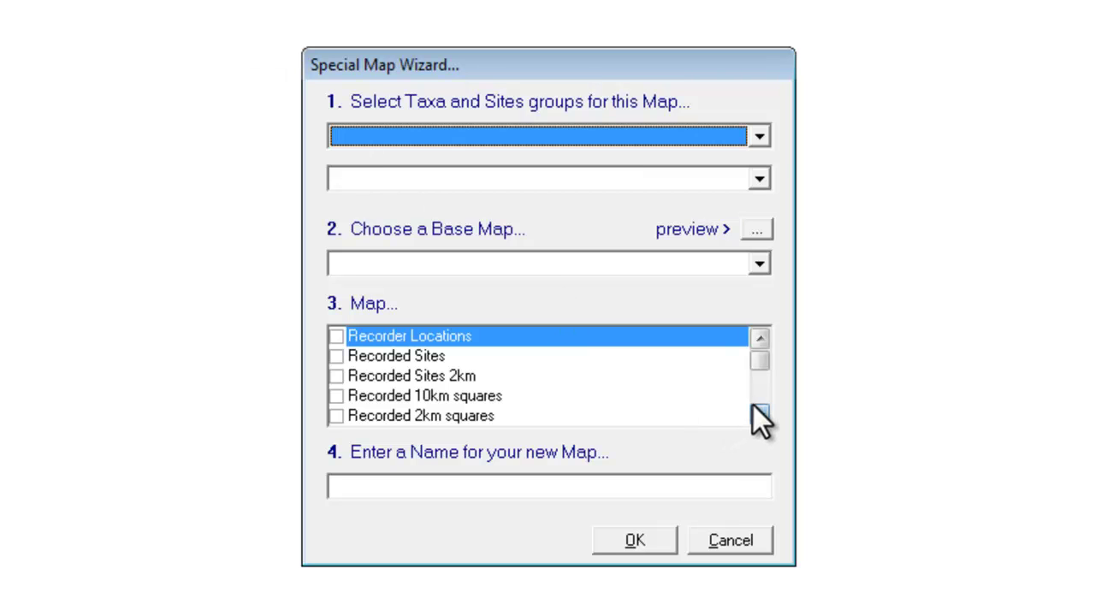
mouse_move(760, 364)
left_mouse_down()
mouse_move(757, 401)
mouse_move(757, 359)
left_mouse_up()
Choose Vascular Plants taxa, VC22 sites, VC22 Base Map and Recorded 2km squares
left_click(492, 133)
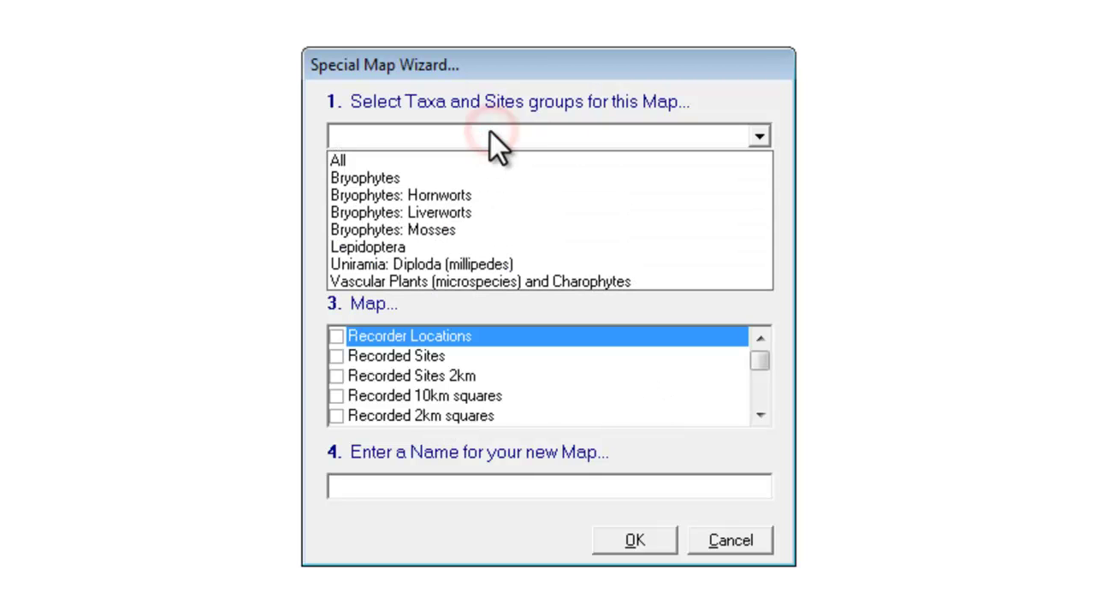
left_click(529, 281)
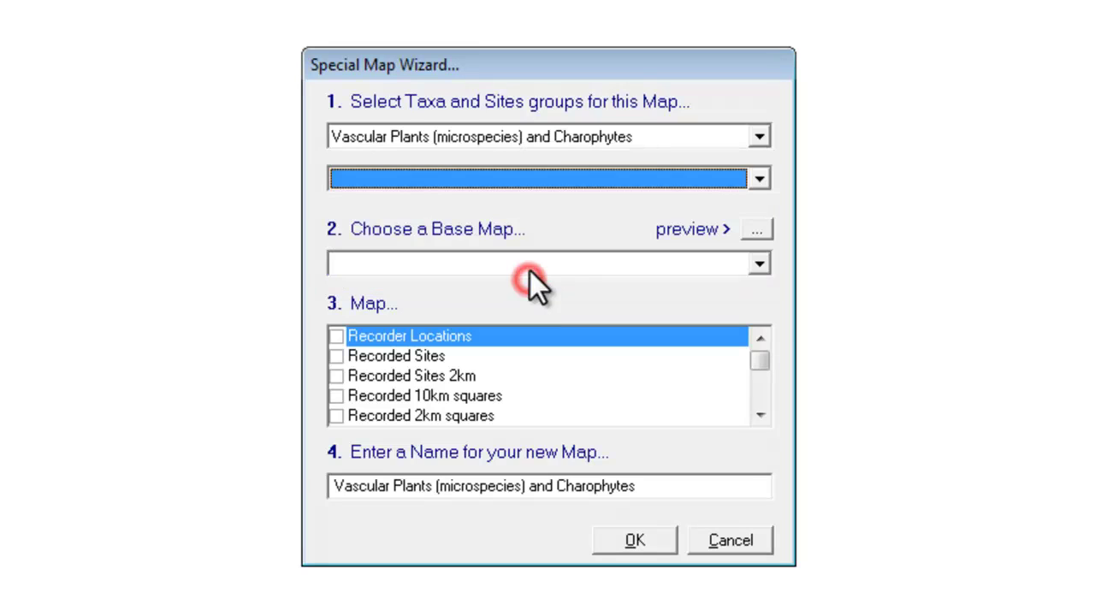
left_click(527, 176)
left_click(490, 236)
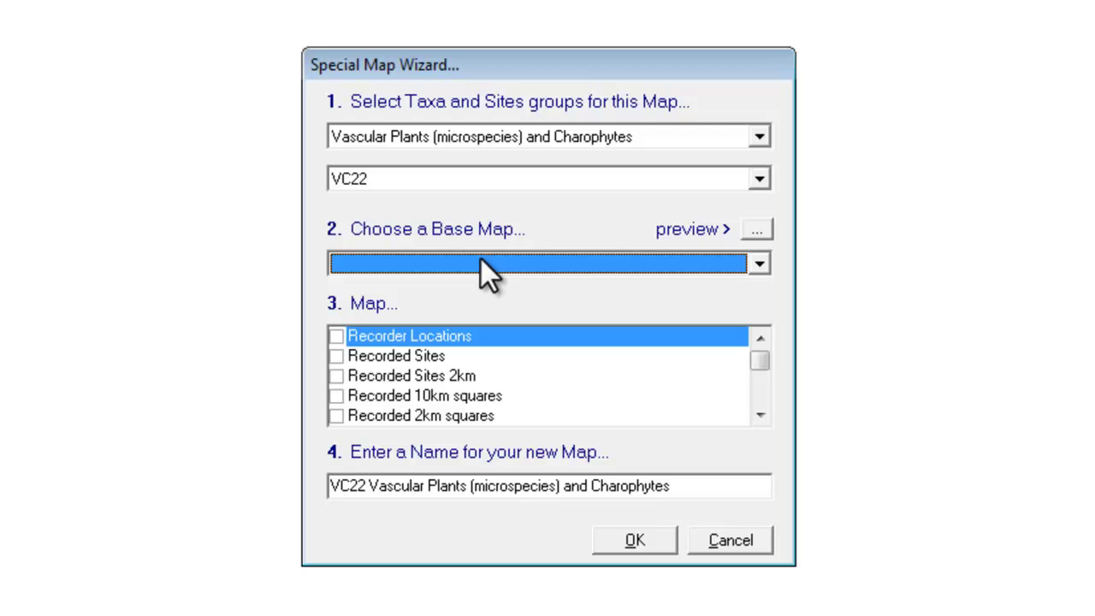
left_click(481, 261)
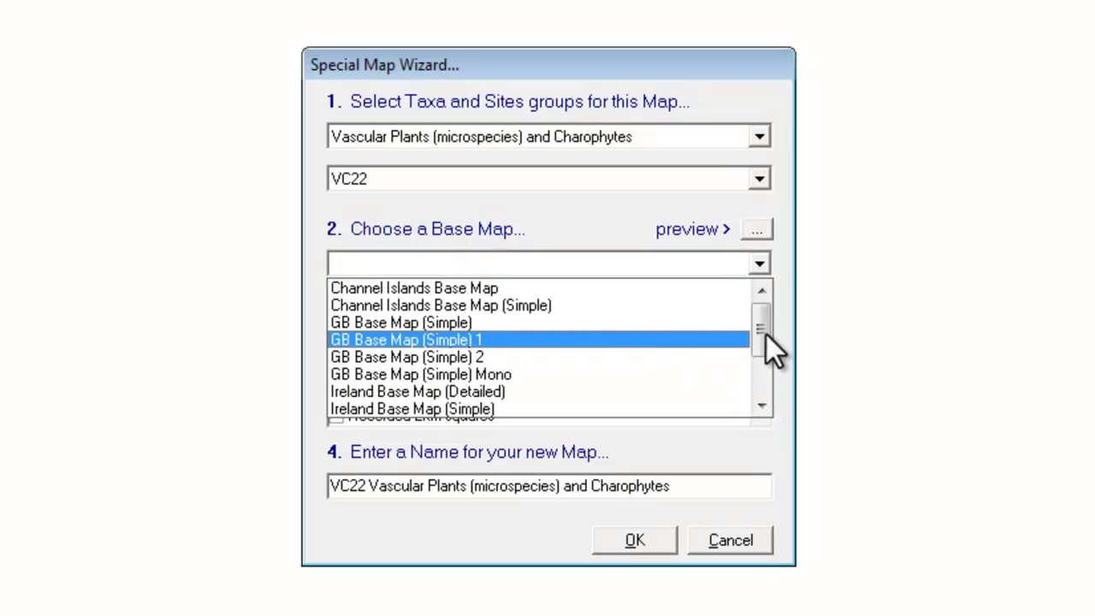
left_click_drag(765, 334, 770, 393)
left_click(466, 408)
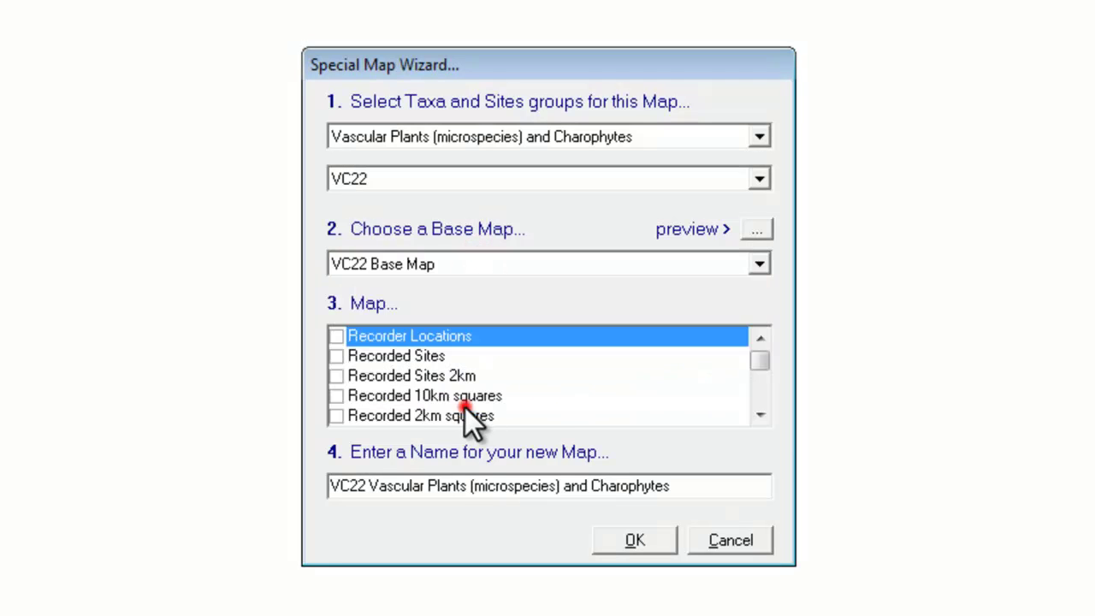
left_click(336, 417)
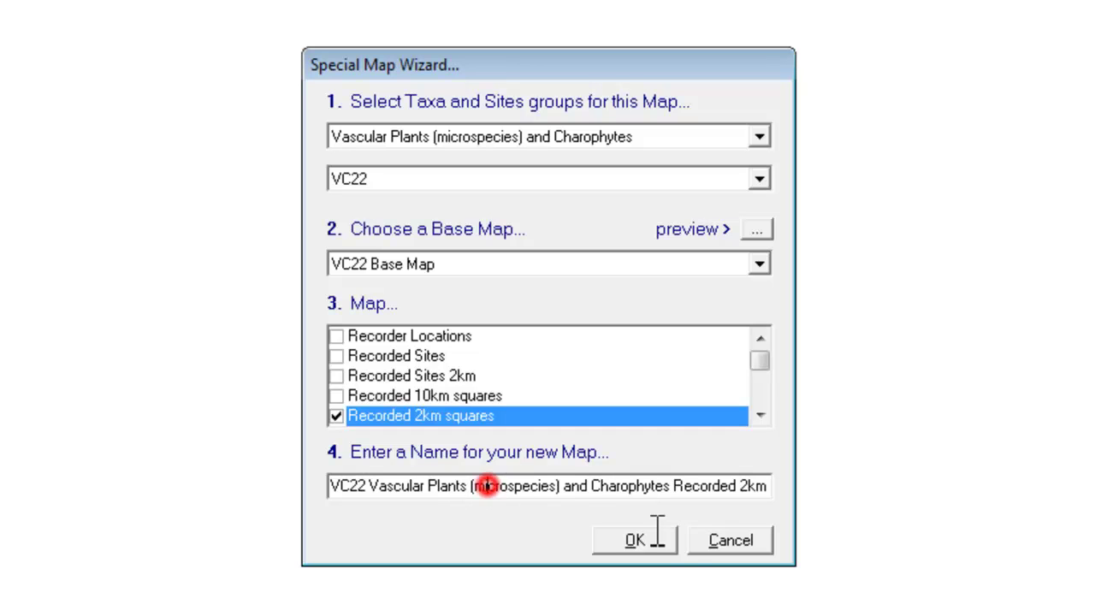
Remove '(microspecies) and Charophytes' from the map name and create the map
left_click(486, 485)
key("Left")
key("Left")
key("ctrl+shift+Right")
key("ctrl+shift+Right")
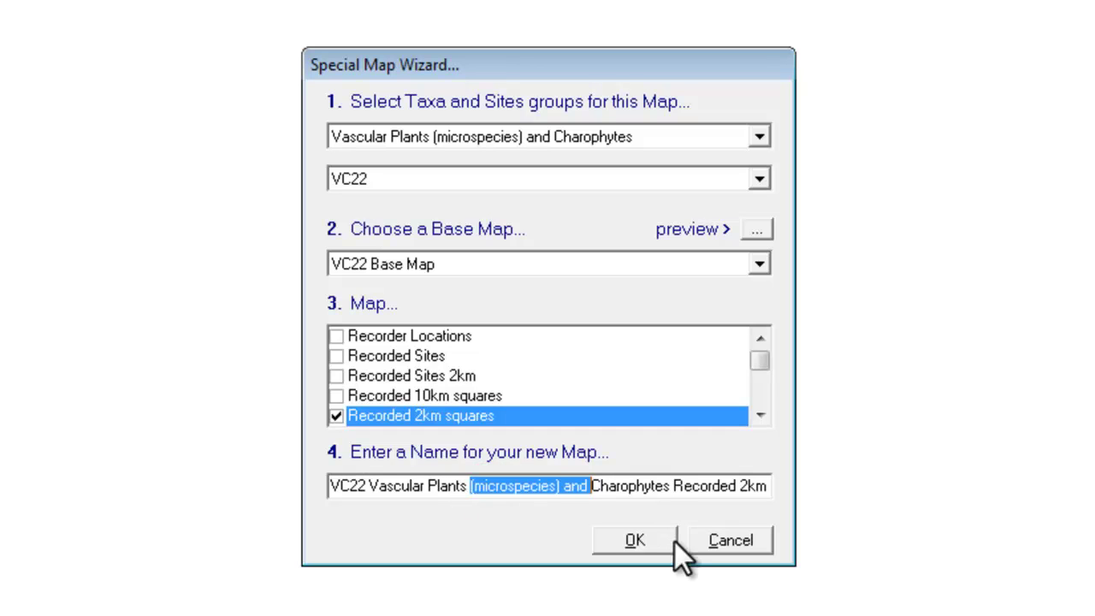
key("ctrl+shift+Right")
key("Delete")
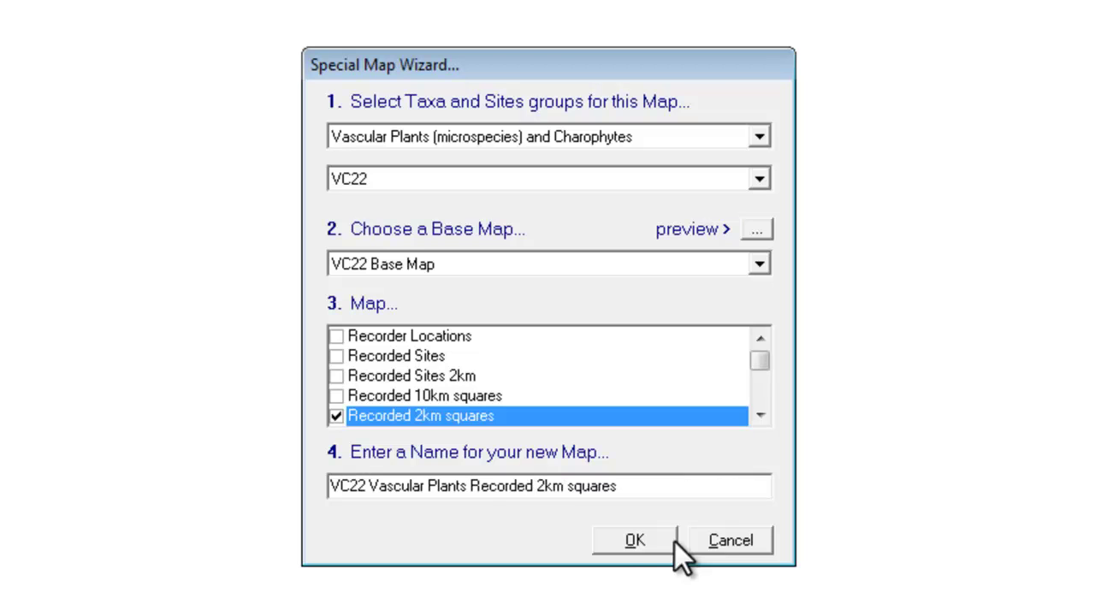
left_click(630, 541)
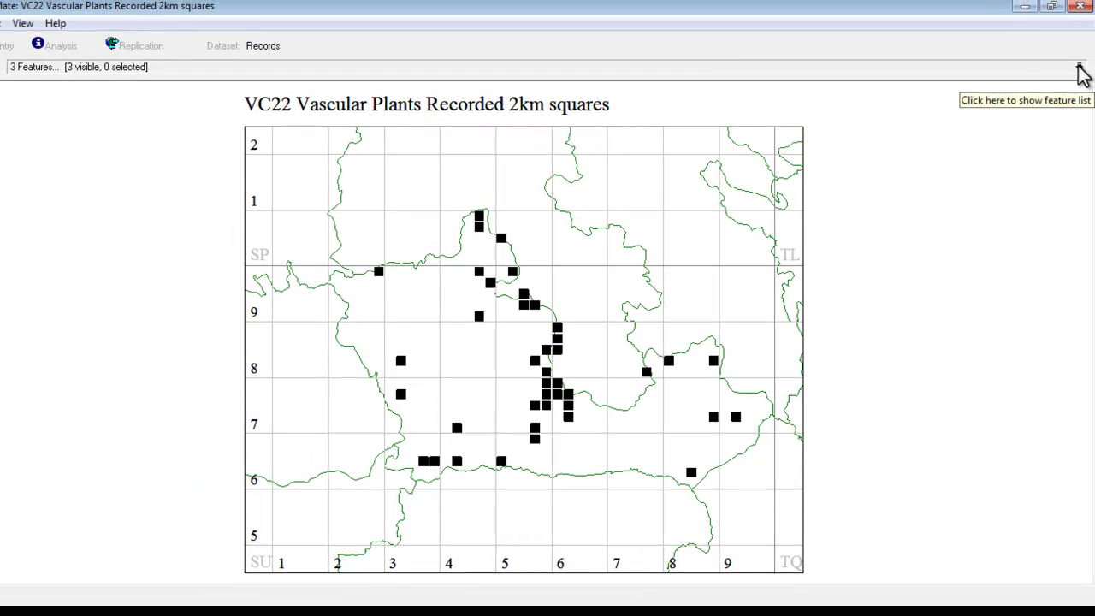
Box the recorded squares around grid 7–8 east, 8 north and bring up their actions
left_click(1079, 69)
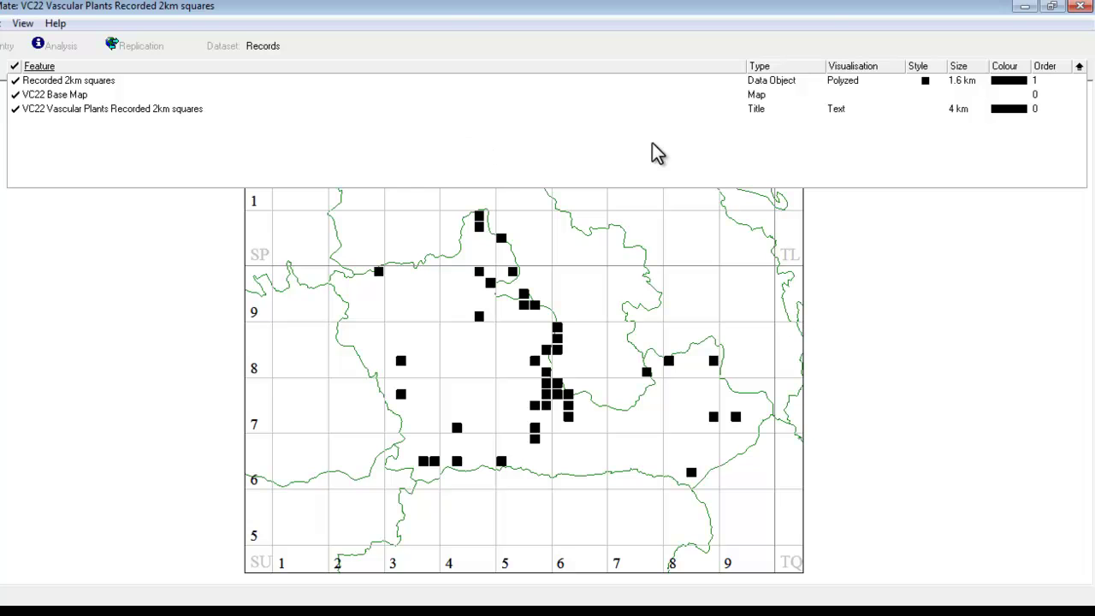
left_click(1079, 69)
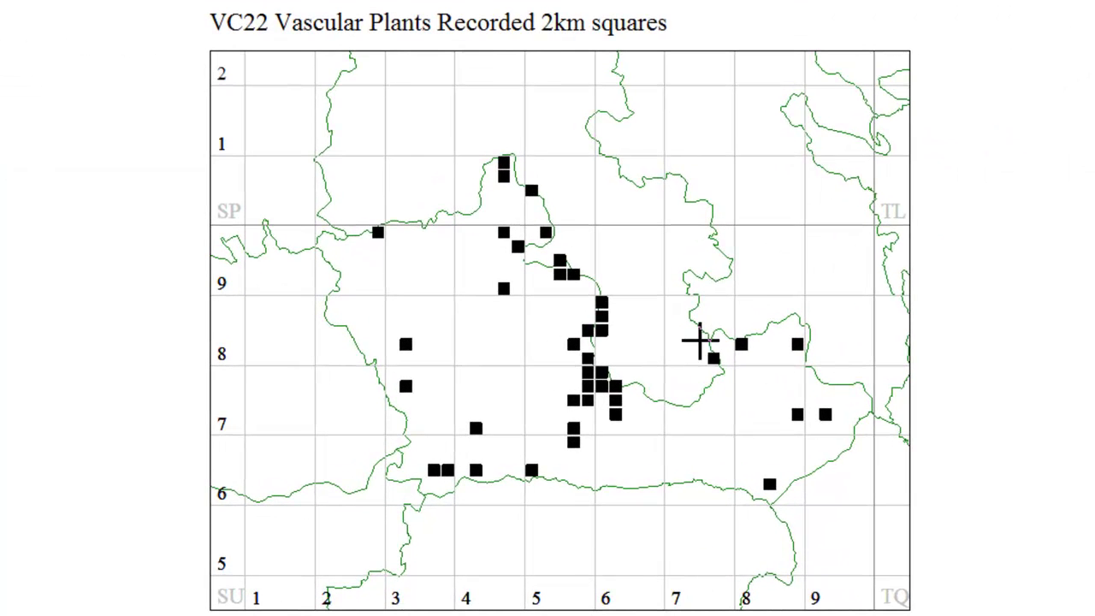
left_click_drag(690, 327, 766, 379)
right_click(767, 381)
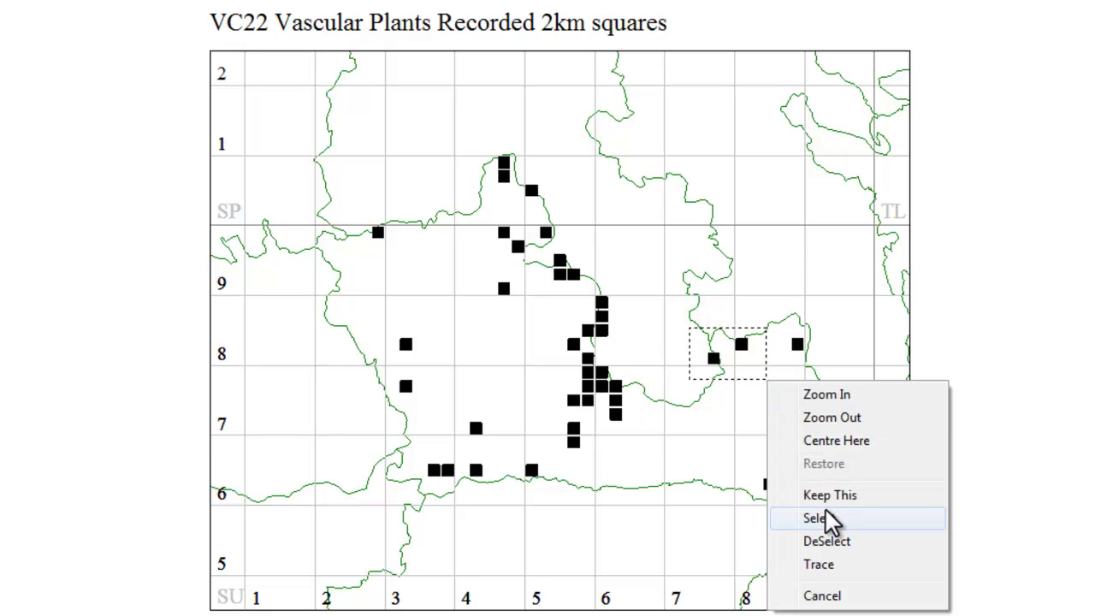
Trace the chalk-pit records behind the boxed squares, then close the results
left_click(819, 563)
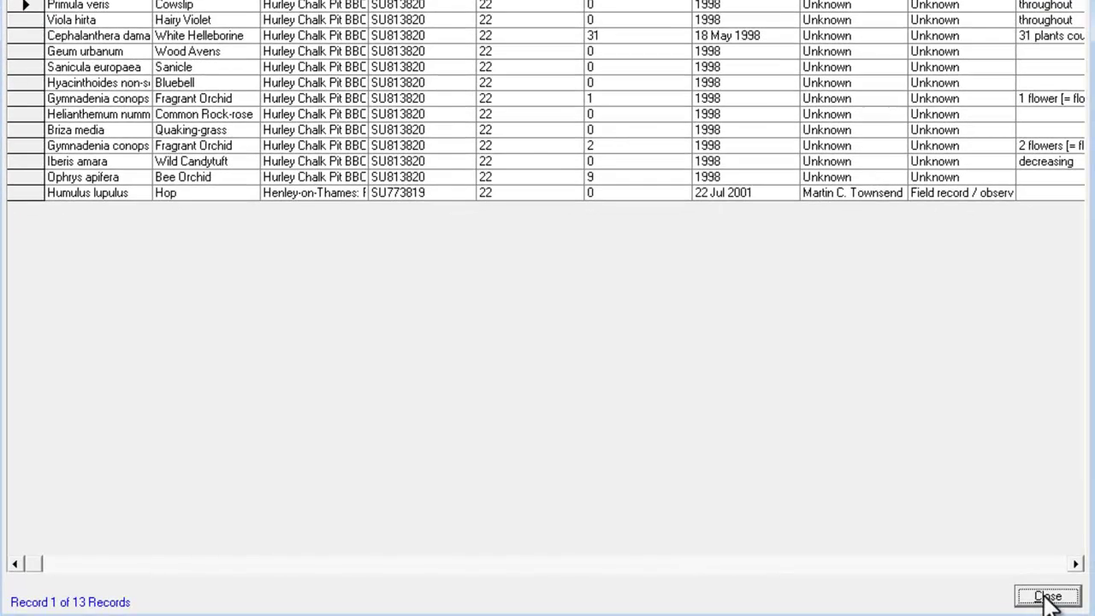
left_click(1047, 597)
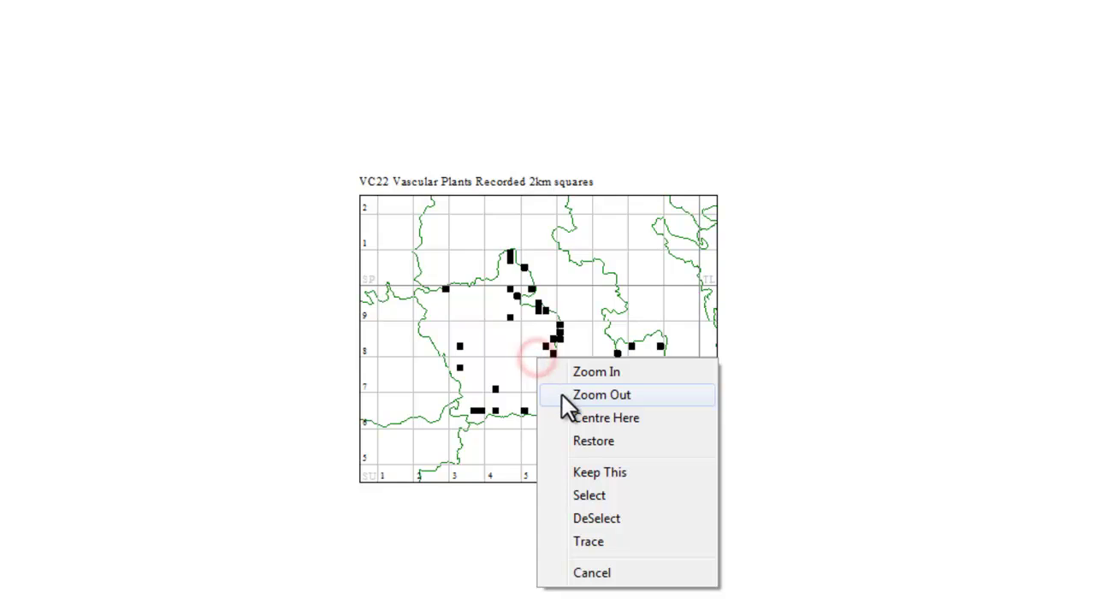
Zoom out and trace the single record behind the stray dot north of the county
left_click(562, 394)
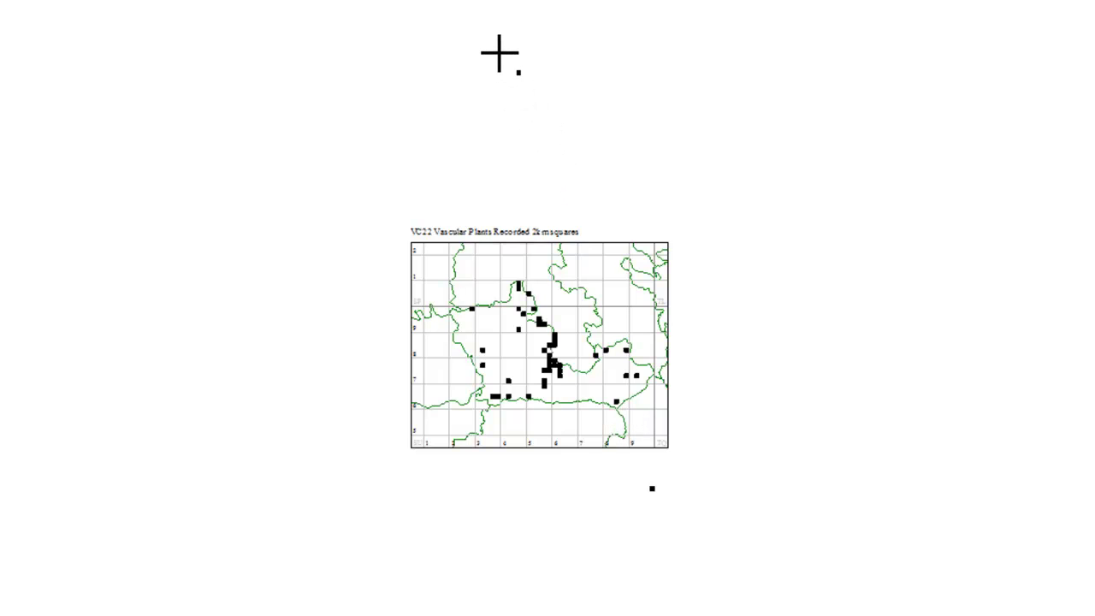
left_click_drag(499, 54, 543, 90)
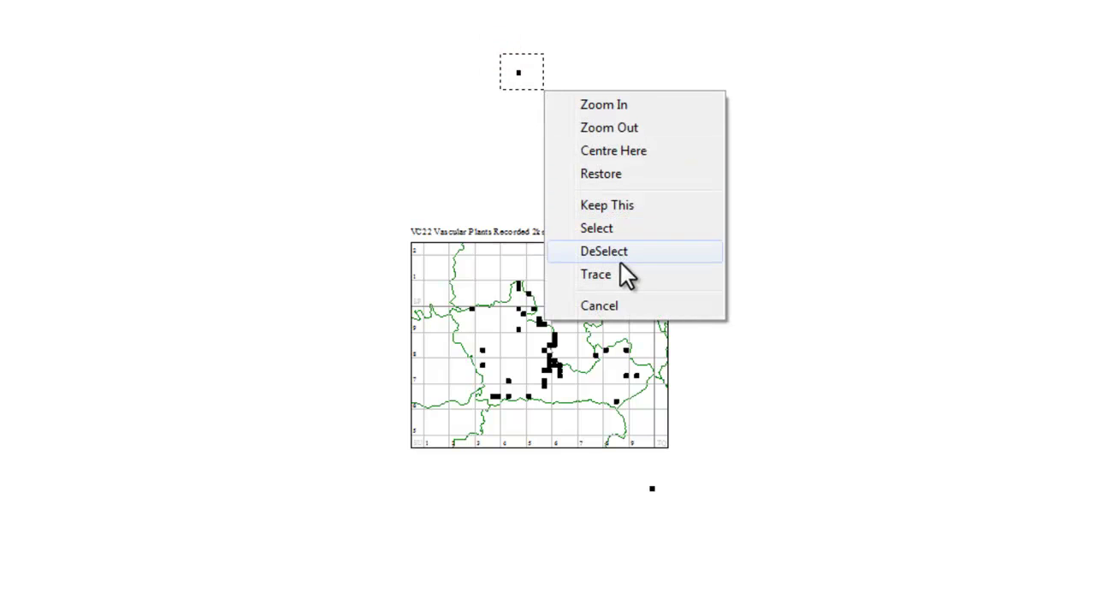
left_click(597, 273)
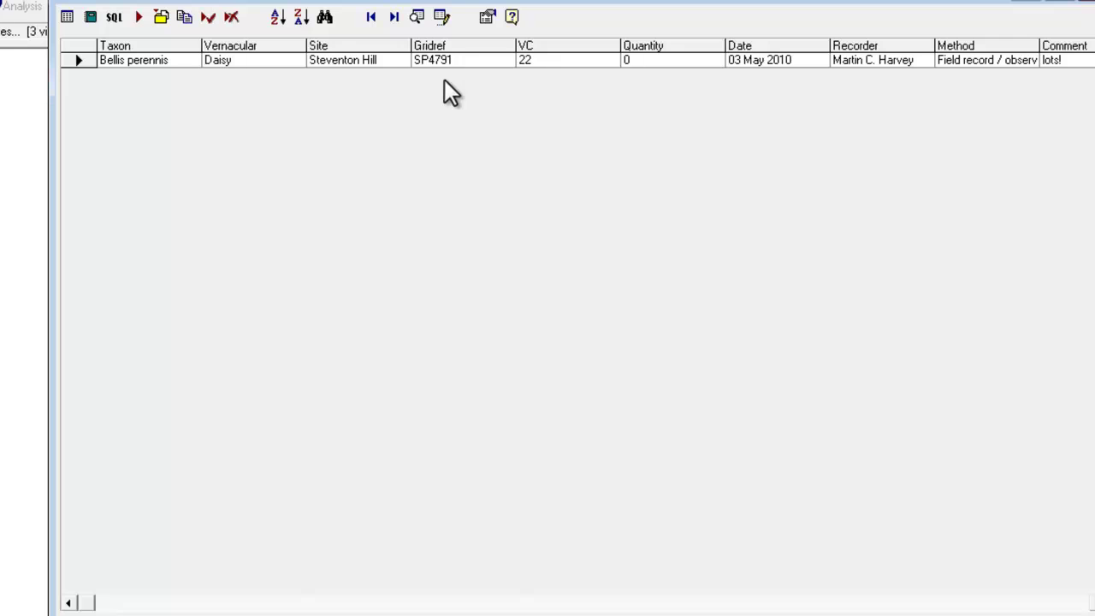
Open the full Bellis perennis record and its Steventon Hill site entry (SP4791)
left_click(387, 59)
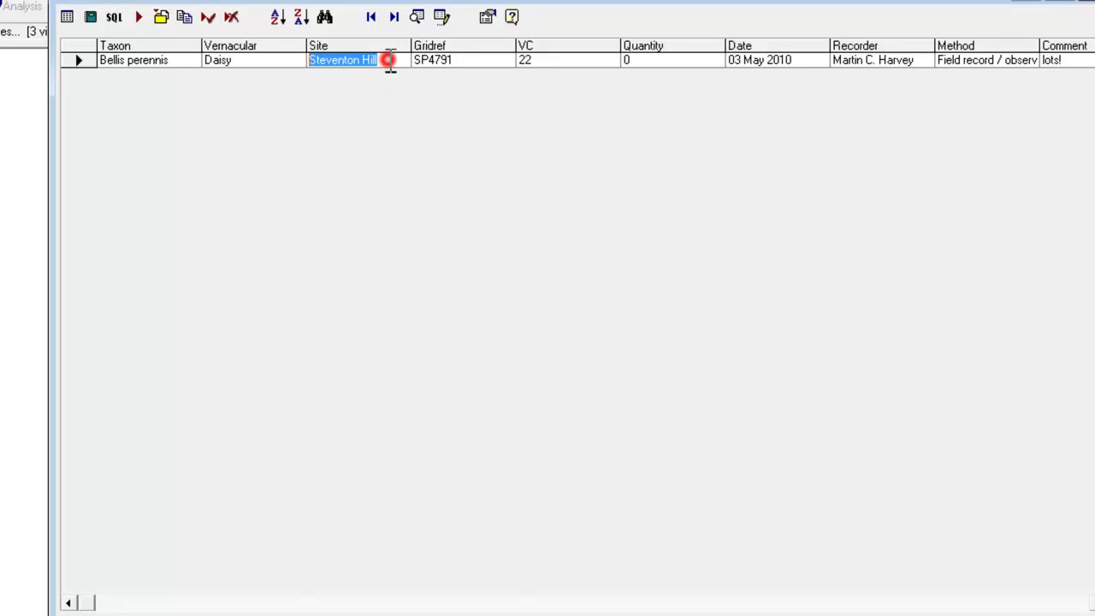
left_click(415, 17)
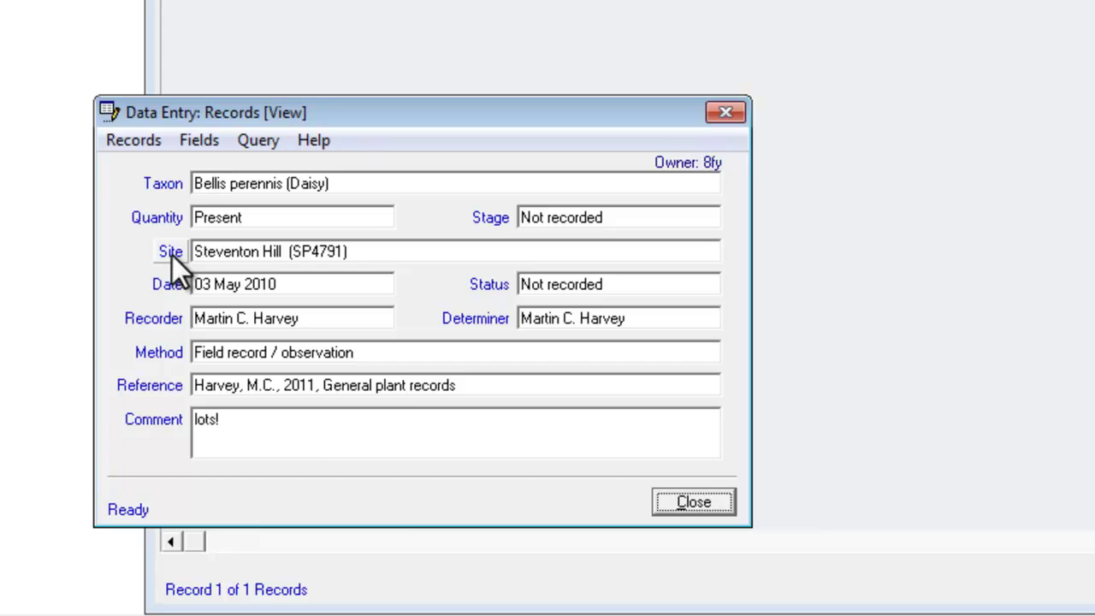
left_click(171, 256)
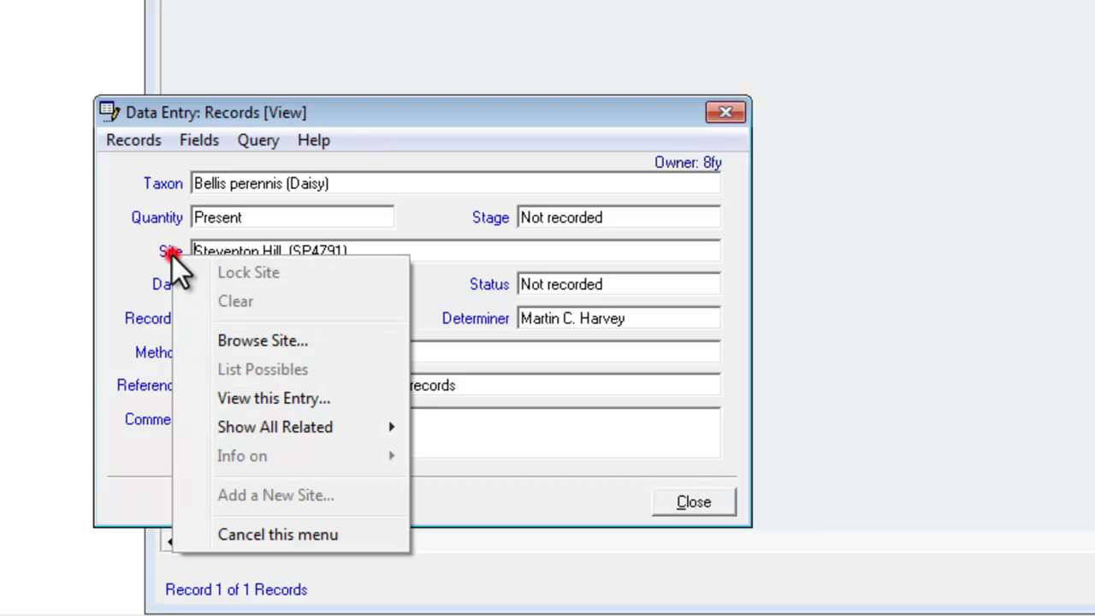
left_click(274, 400)
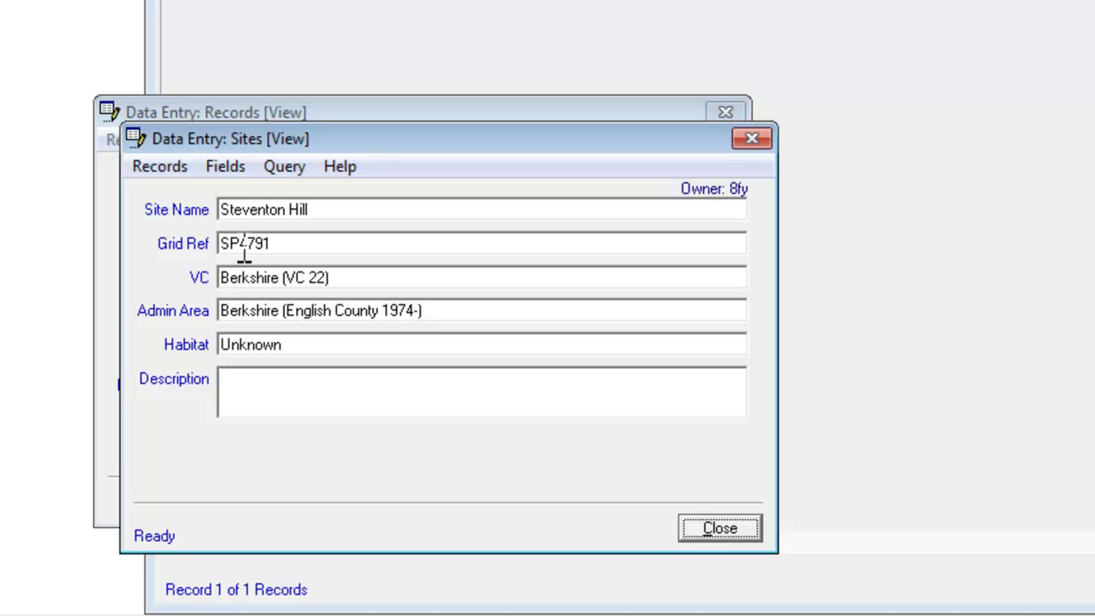
Edit Steventon Hill's grid reference from SP4791 to SU4791, save and close the entry
left_click(167, 173)
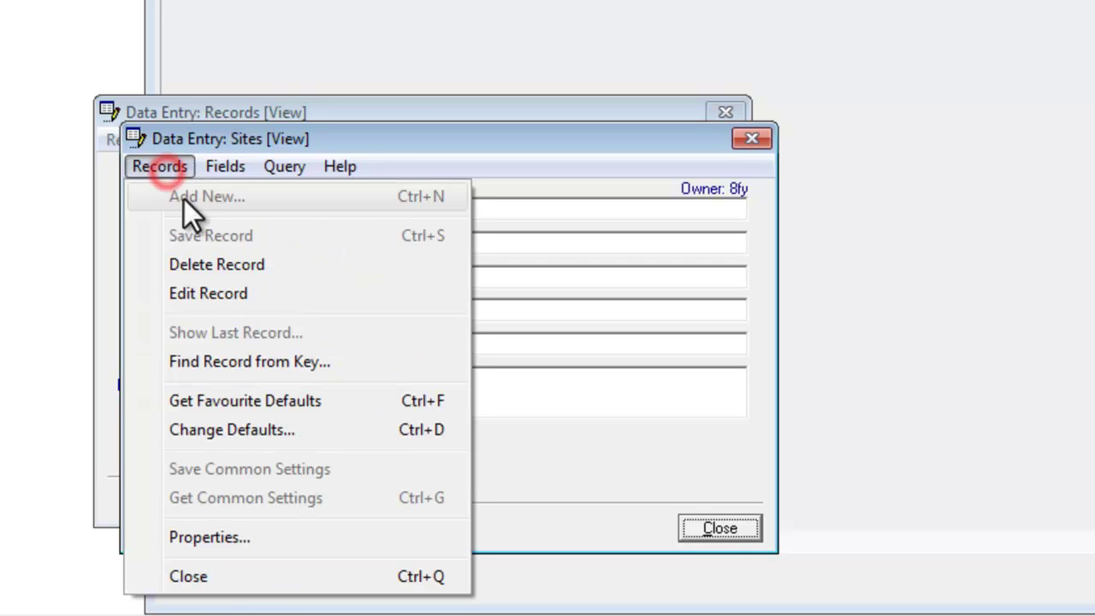
left_click(223, 294)
left_click(232, 245)
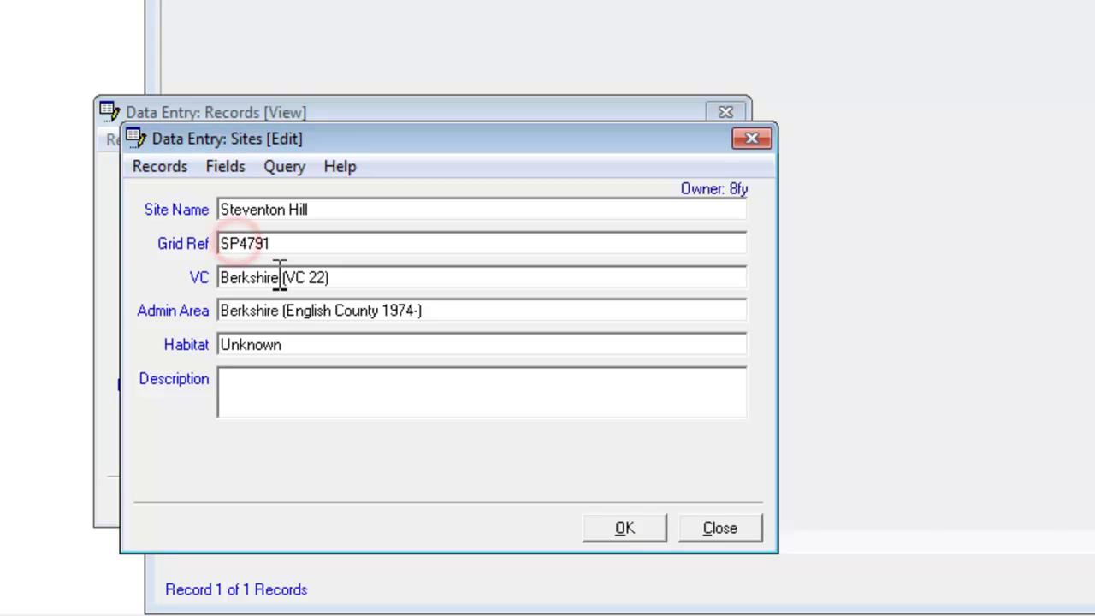
key("shift+Right")
type("U")
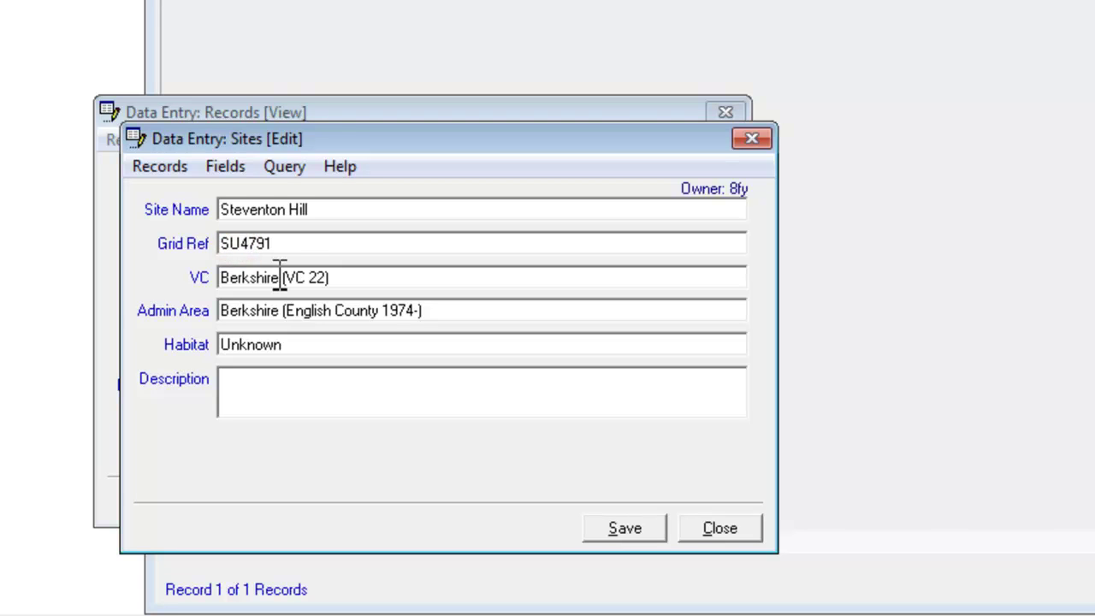
left_click(632, 529)
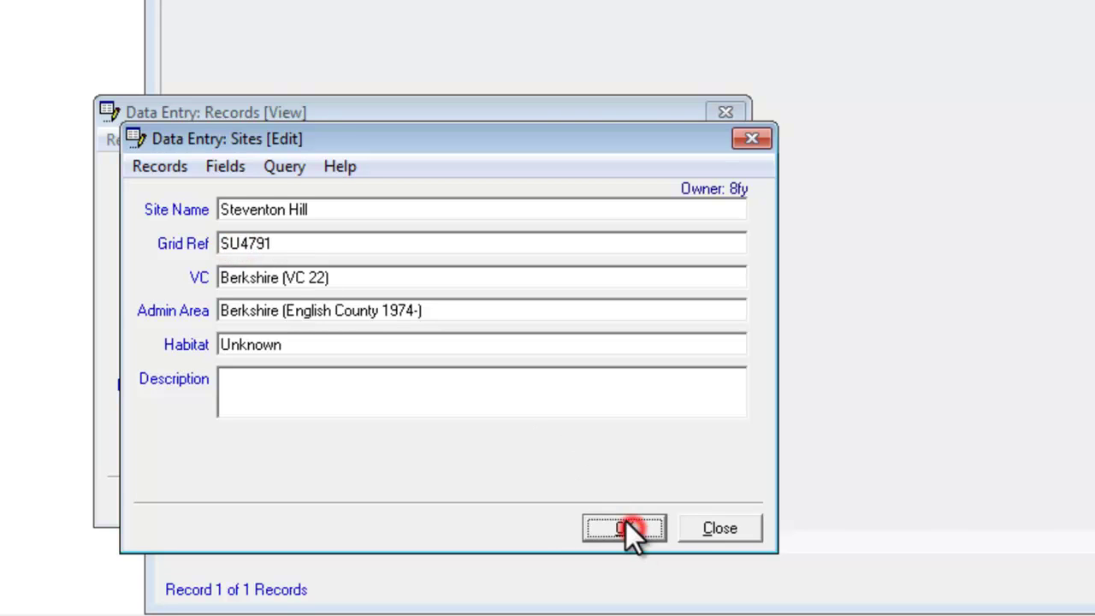
left_click(633, 529)
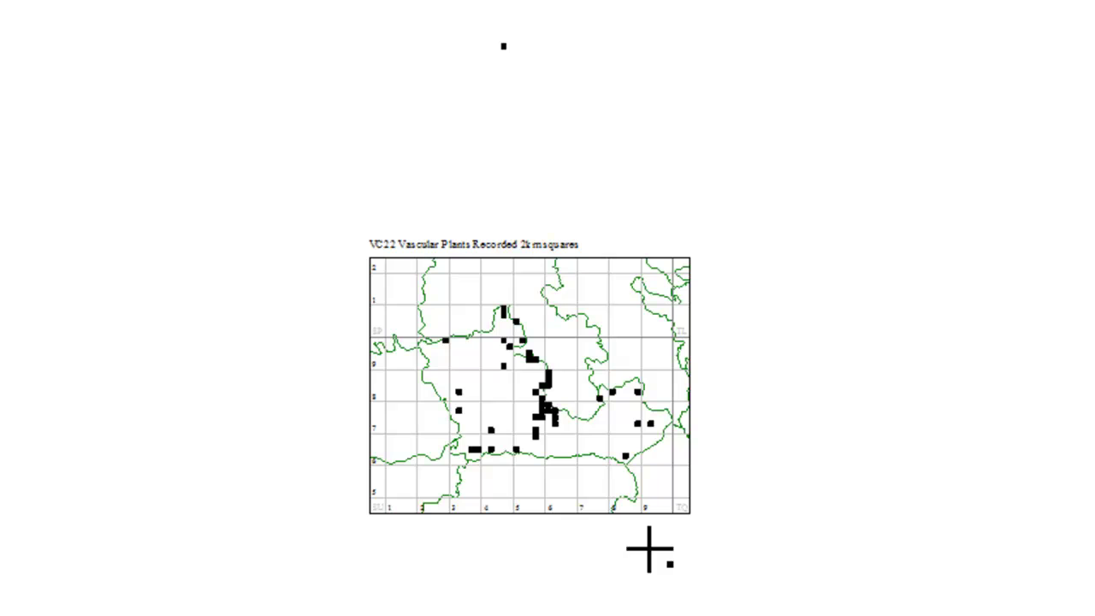
Trace the stray dot below the map and open the Dandelion record at Radcot (SU9928)
left_click_drag(650, 552, 699, 582)
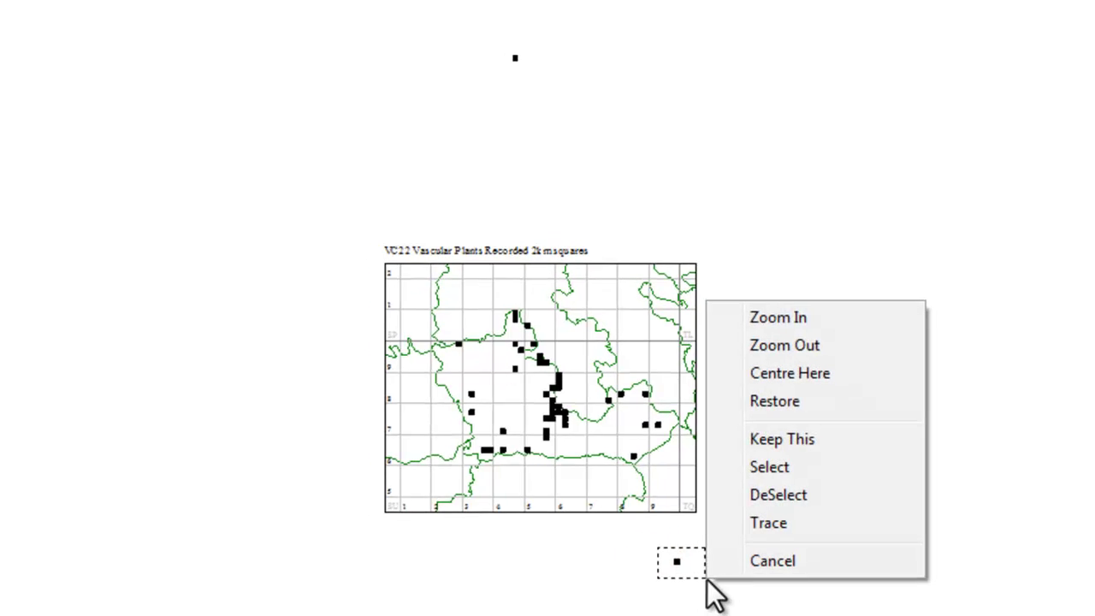
left_click(768, 523)
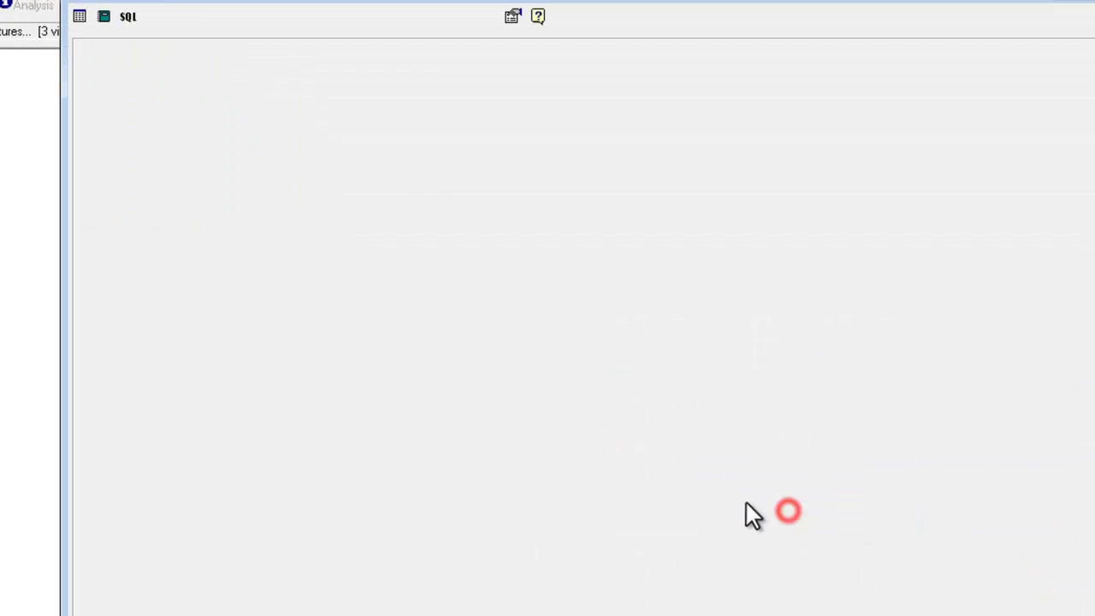
left_click(369, 67)
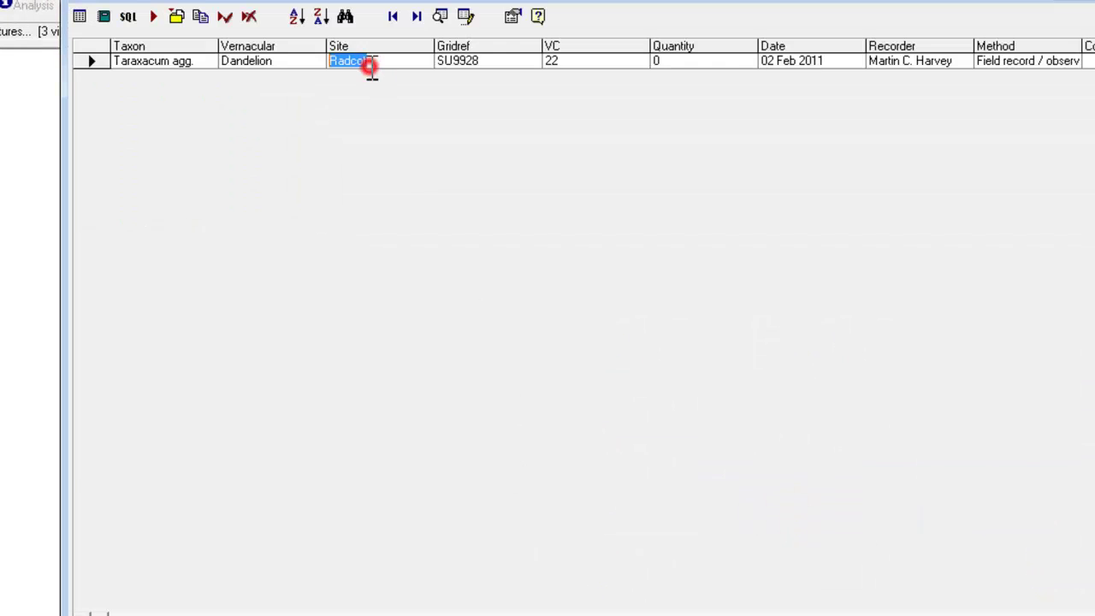
left_click(441, 21)
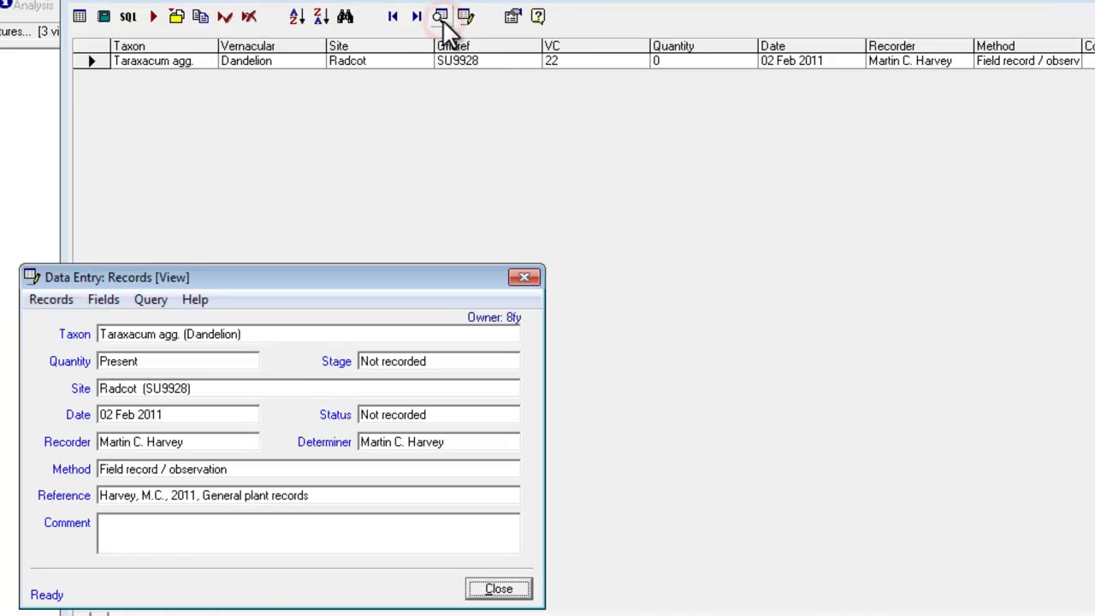
left_click(81, 389)
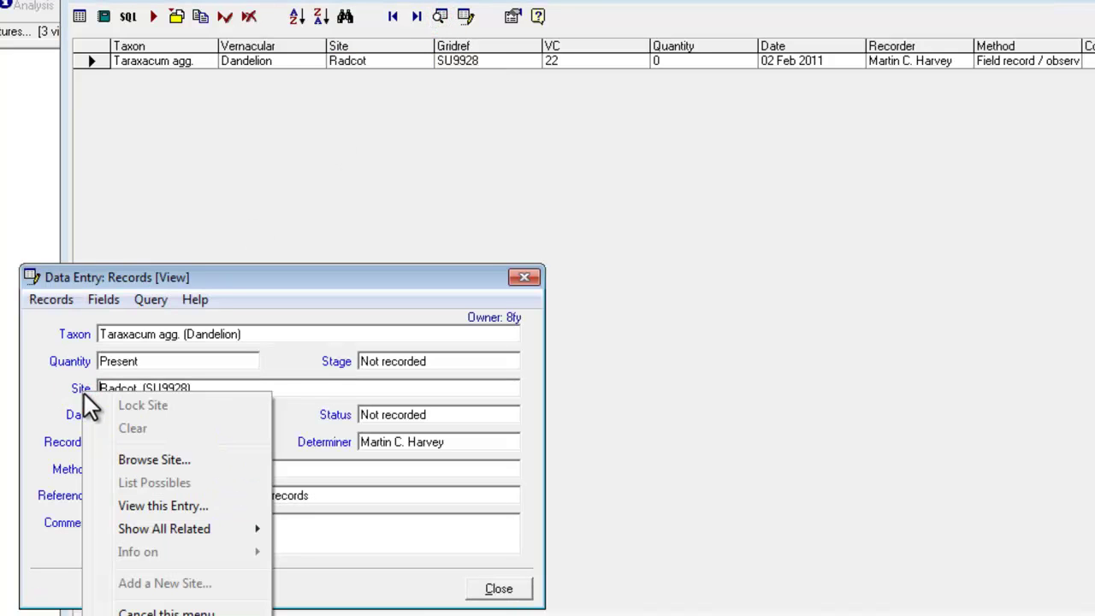
Edit the Radcot site's grid reference SU9928 to read SU2899, save, and close both windows
left_click(173, 505)
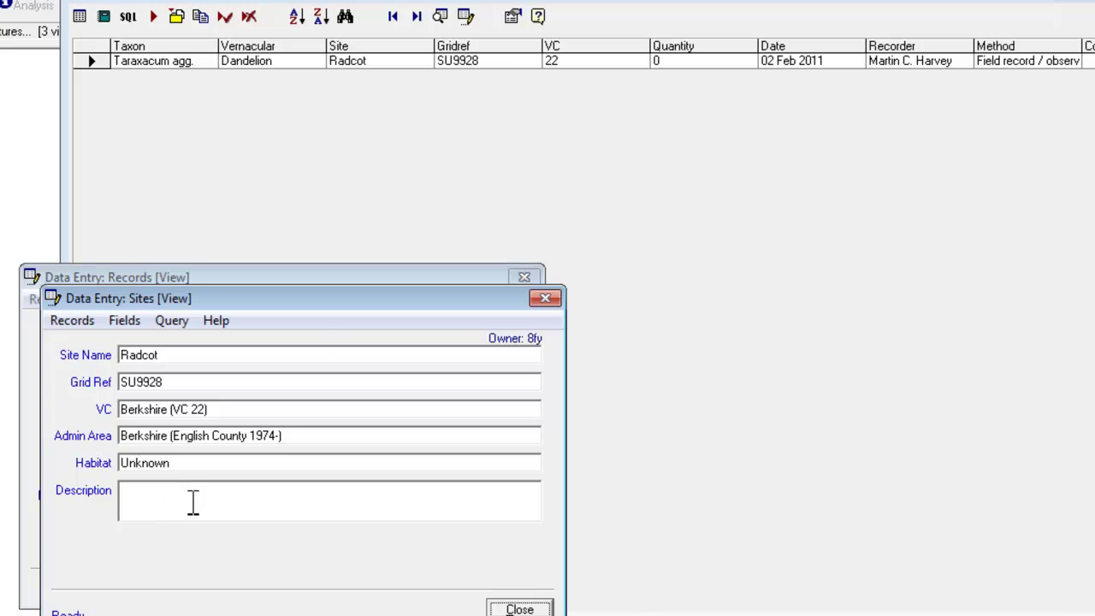
left_click(67, 322)
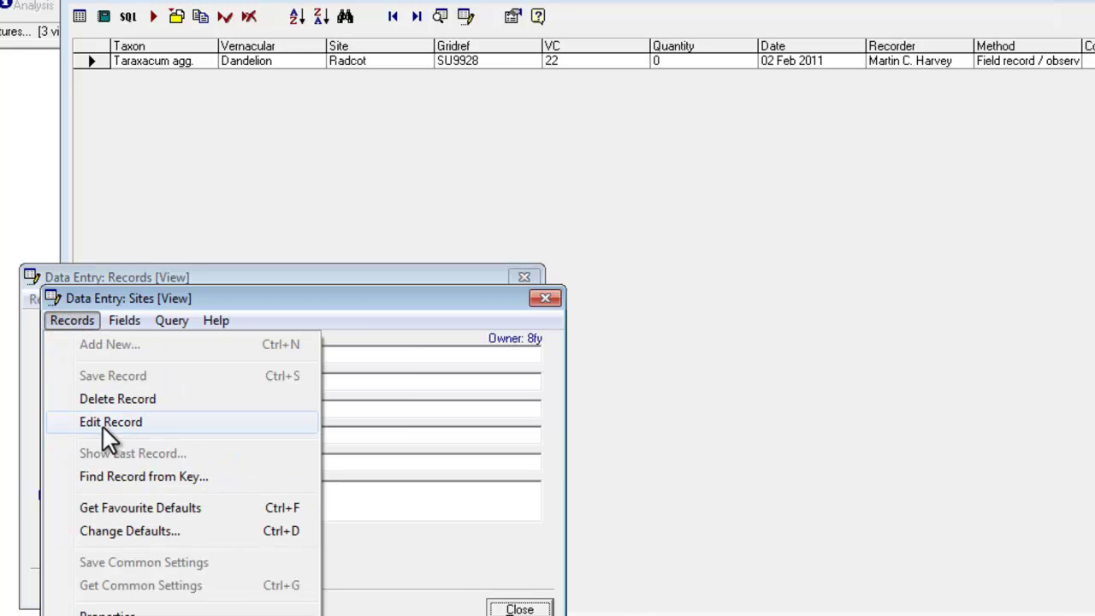
left_click(104, 353)
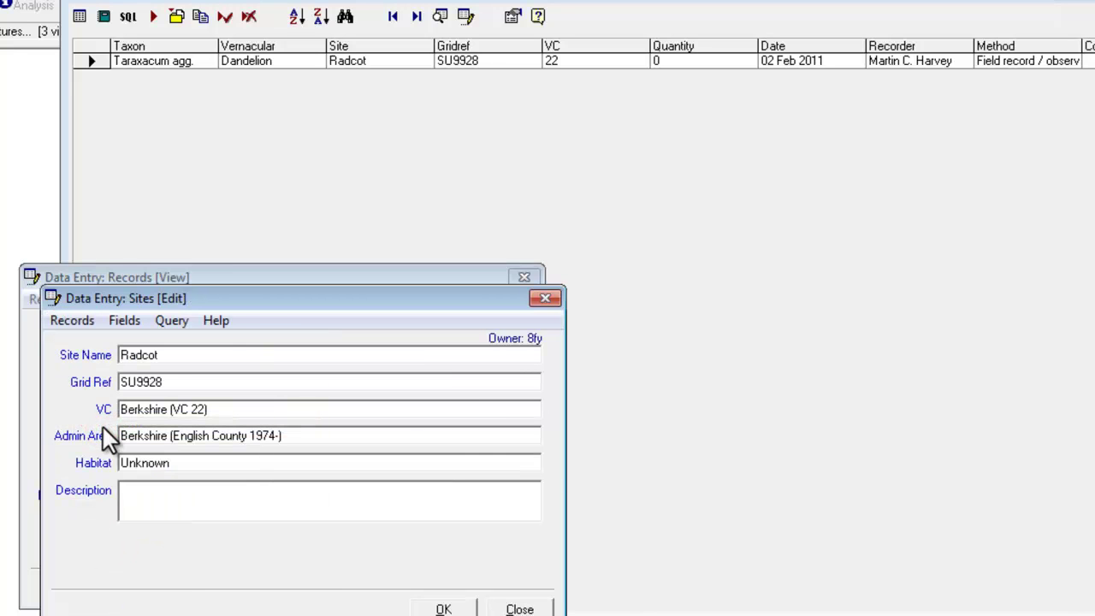
left_click(172, 381)
key("Left")
key("Left")
type("28")
key("Right")
left_click(444, 608)
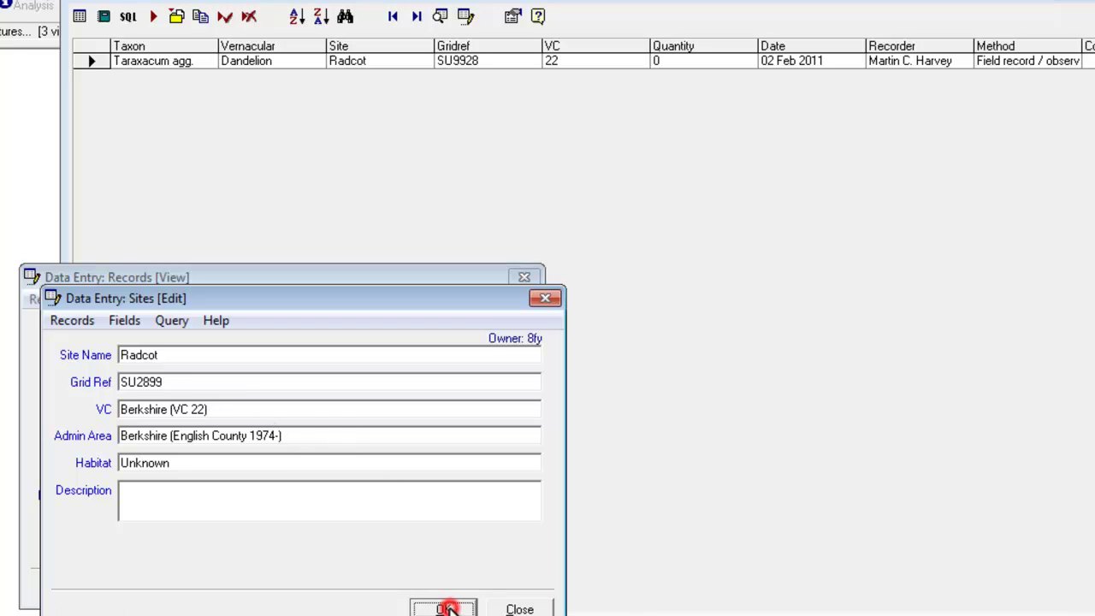
left_click(444, 608)
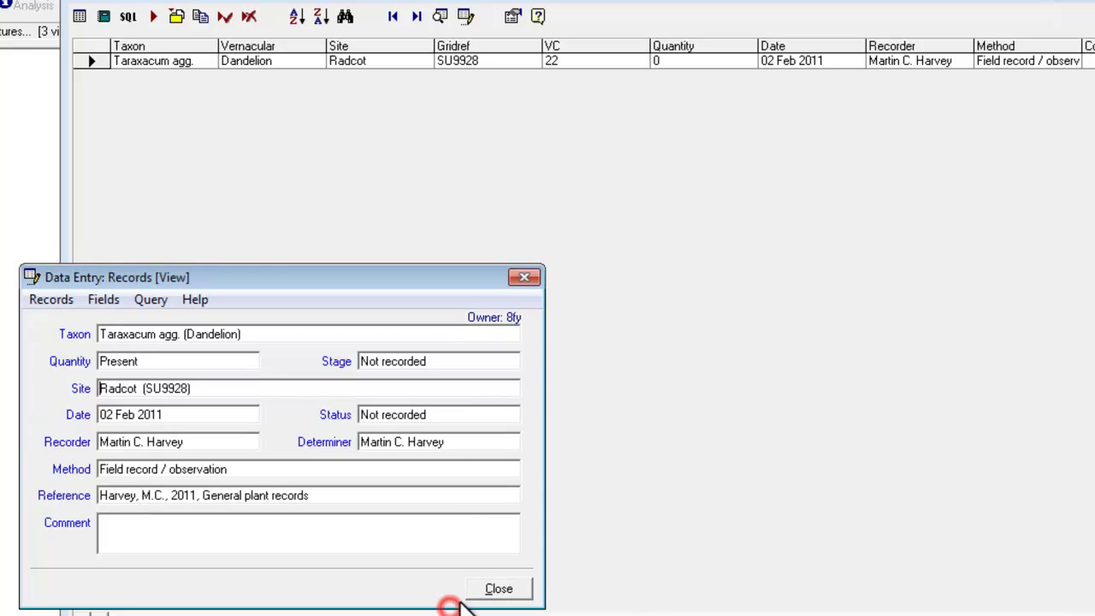
left_click(494, 588)
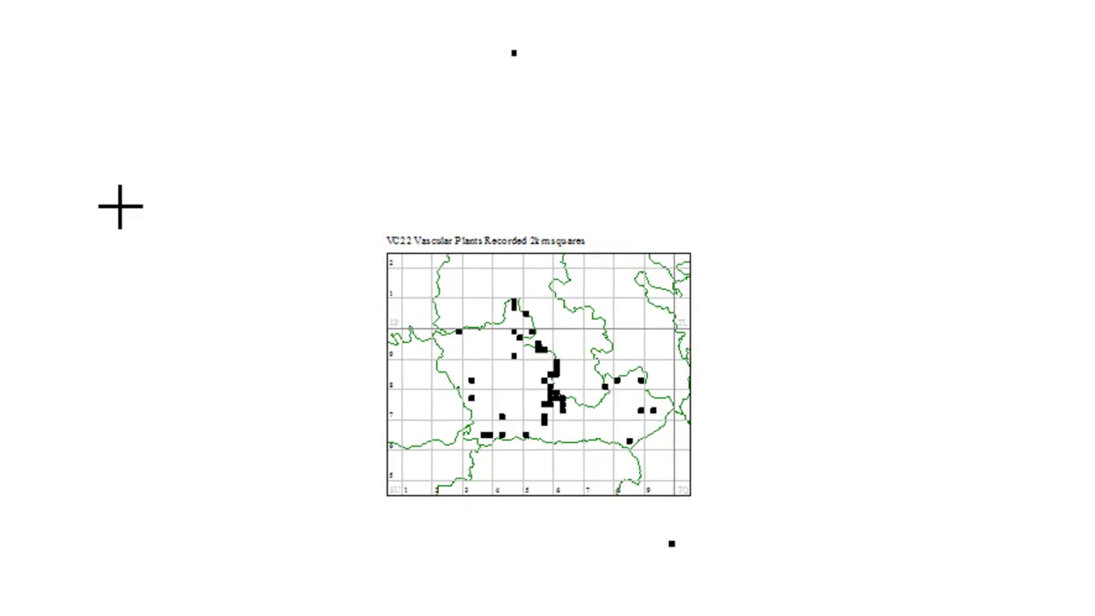
Reload the VC22 2km squares map from the File menu to show the corrected data
left_click(13, 28)
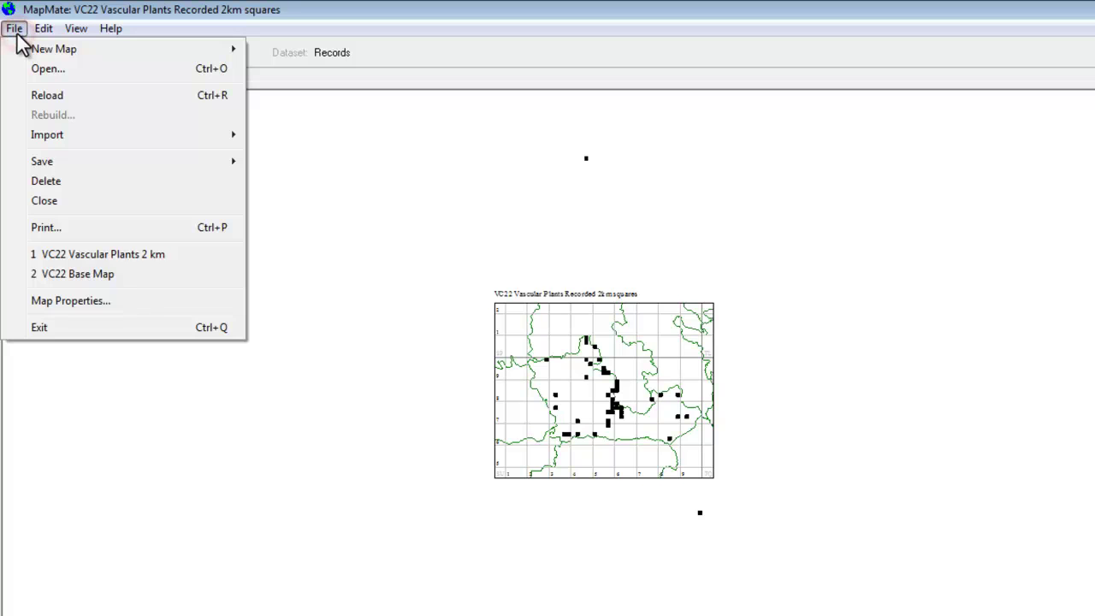
left_click(44, 94)
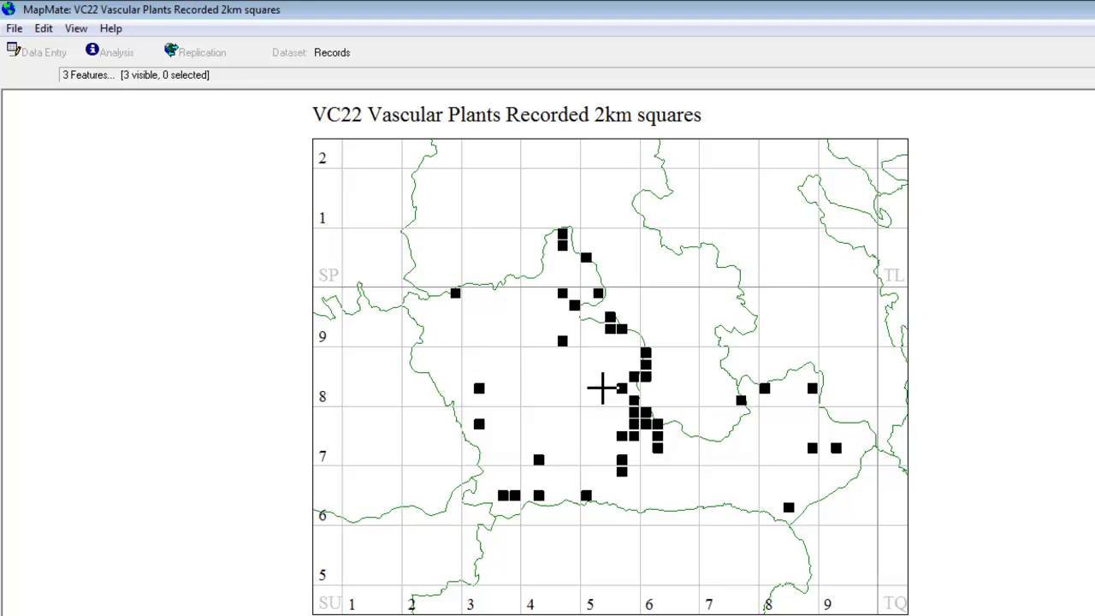
right_click(602, 388)
left_click(638, 422)
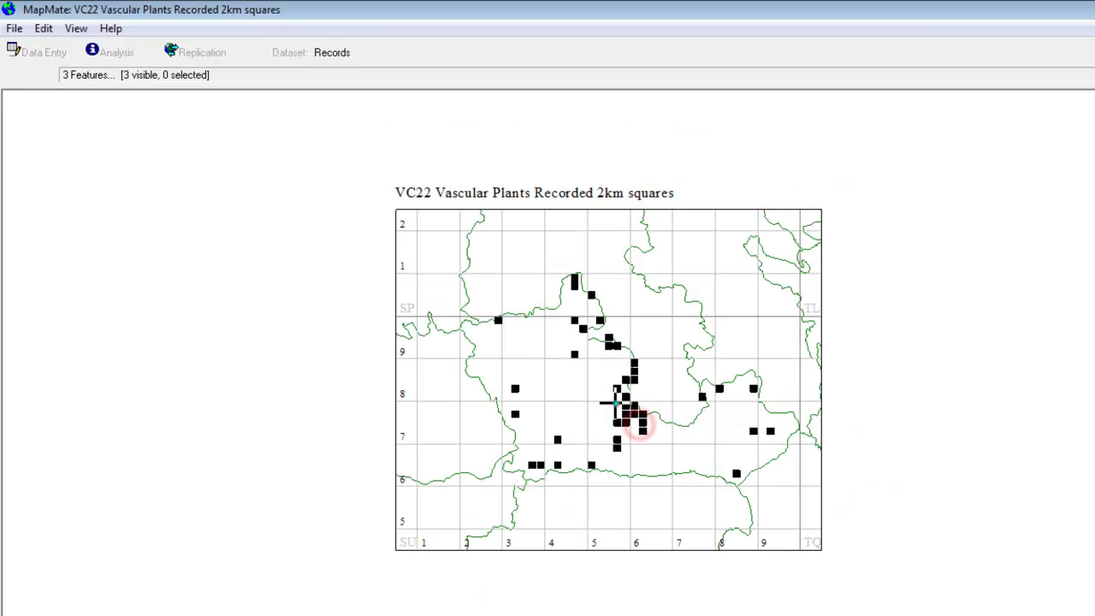
right_click(609, 399)
left_click(643, 430)
right_click(607, 398)
left_click(643, 430)
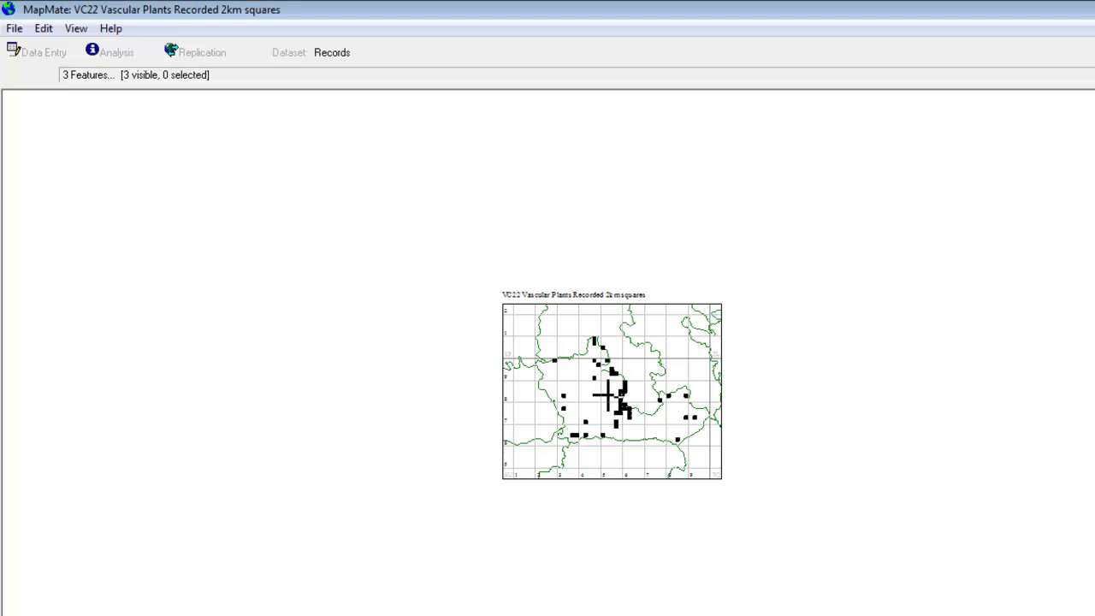
right_click(608, 395)
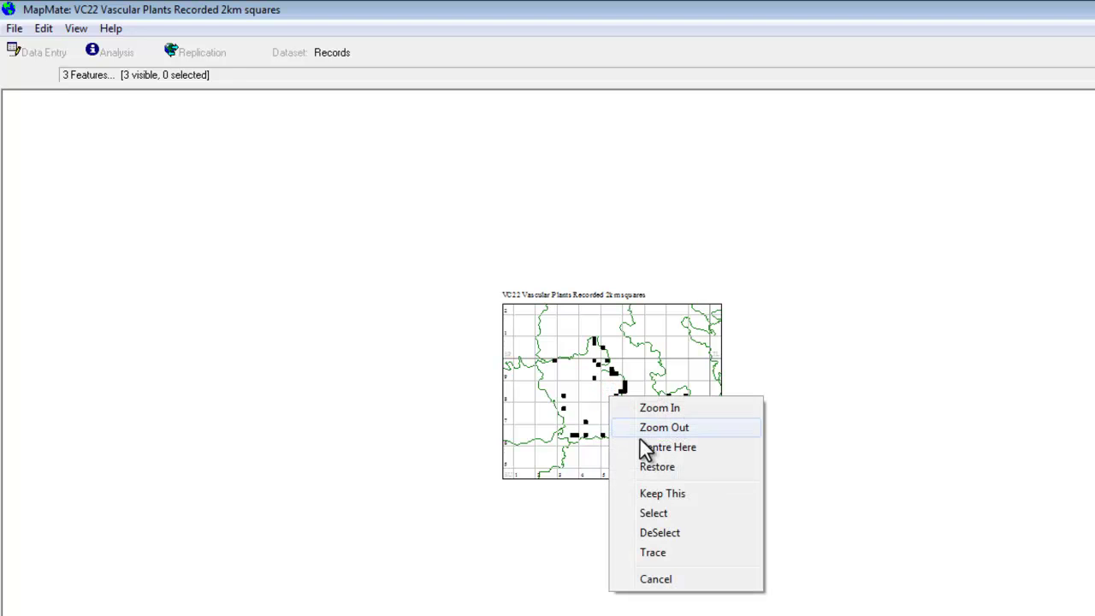
left_click(657, 465)
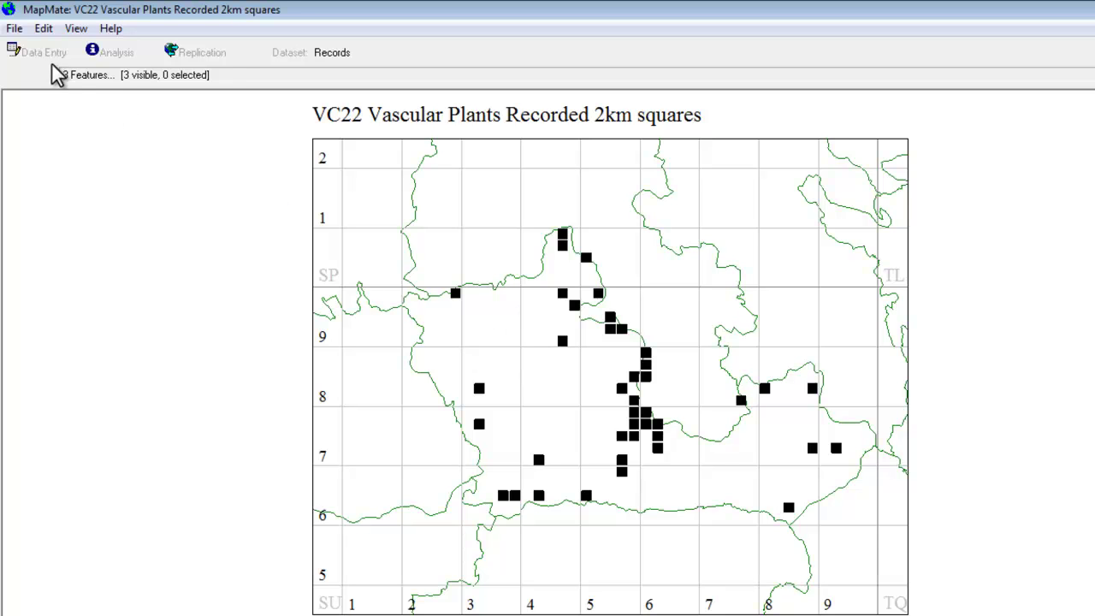
Launch the Special Map Wizard from the File > New Map menu
left_click(13, 29)
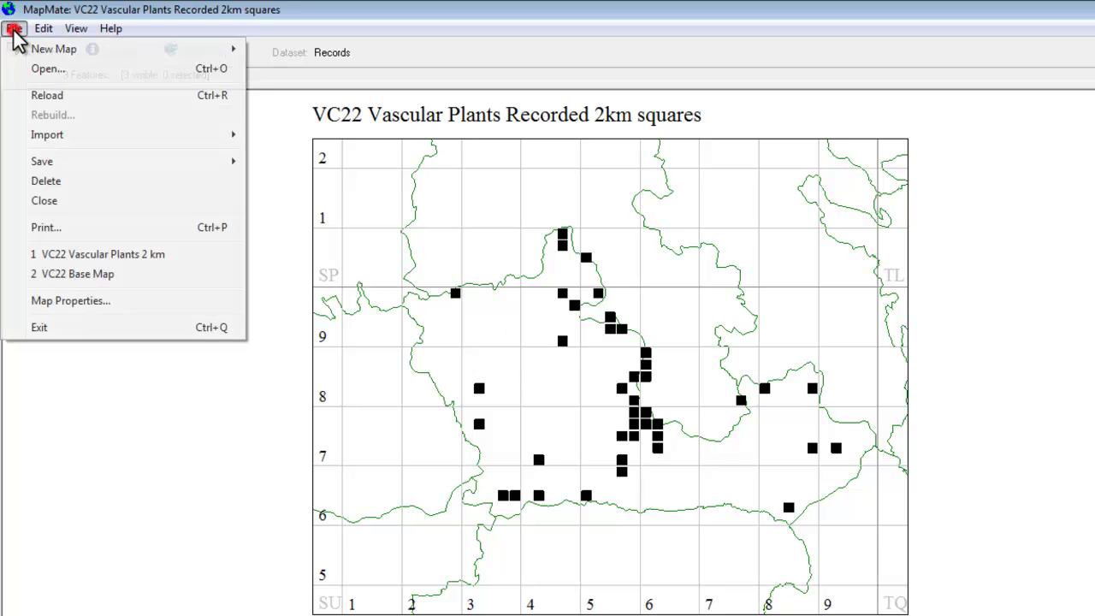
mouse_move(36, 49)
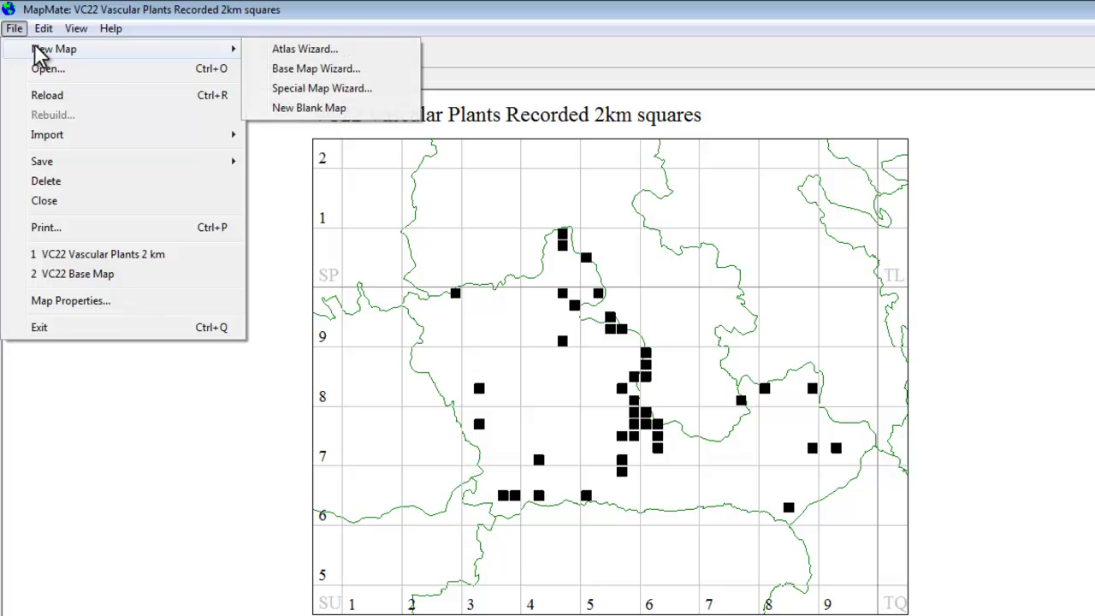
left_click(318, 88)
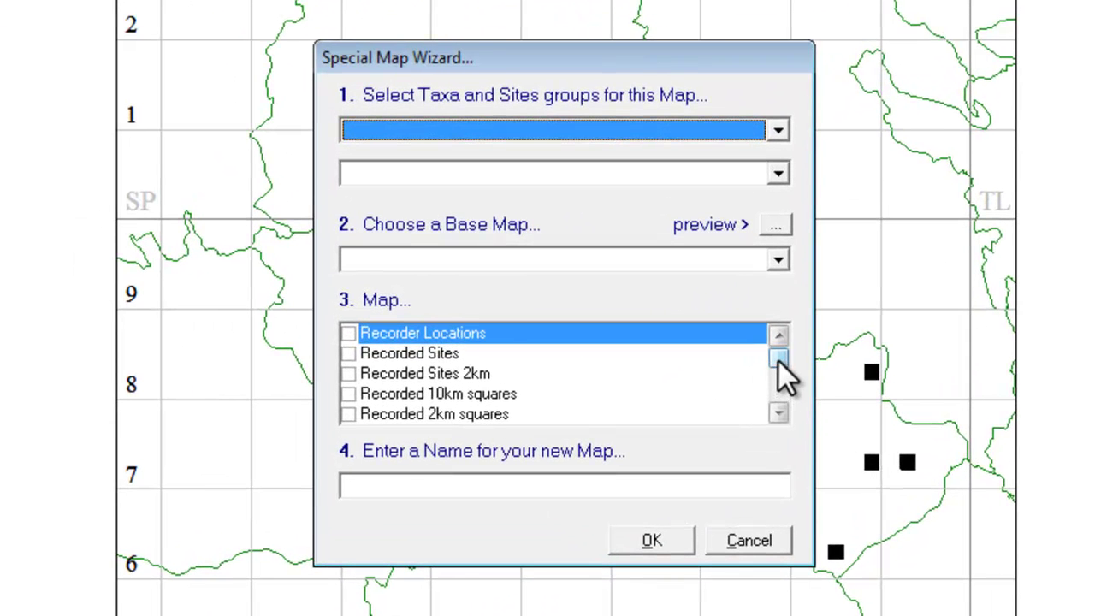
Scroll through the wizard's Map list to review the available map types
left_click(750, 381)
left_click_drag(777, 360, 777, 367)
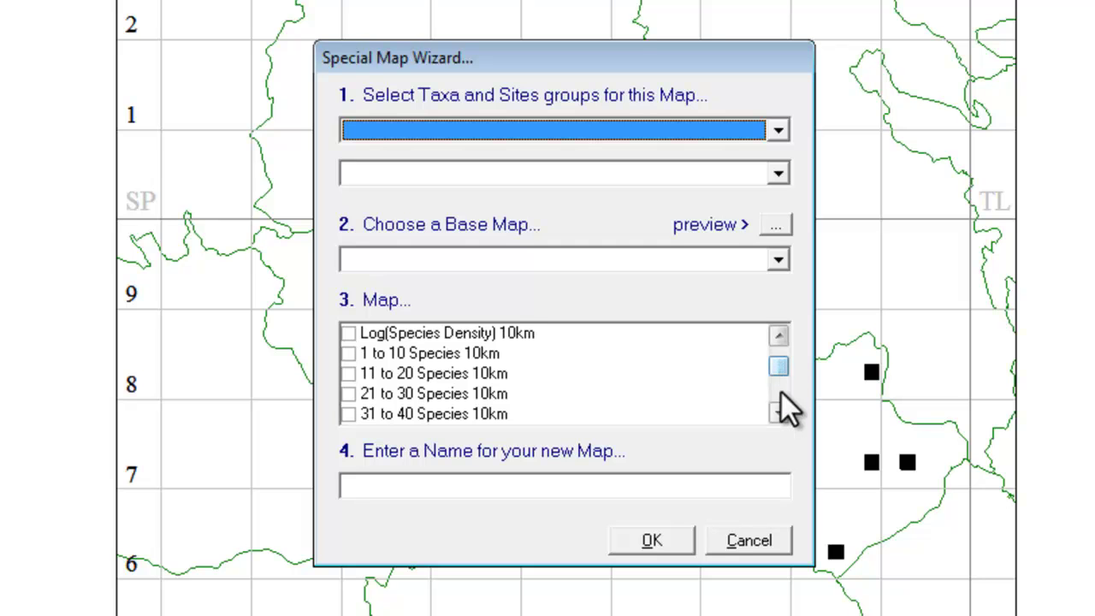
left_click(784, 412)
left_click(781, 385)
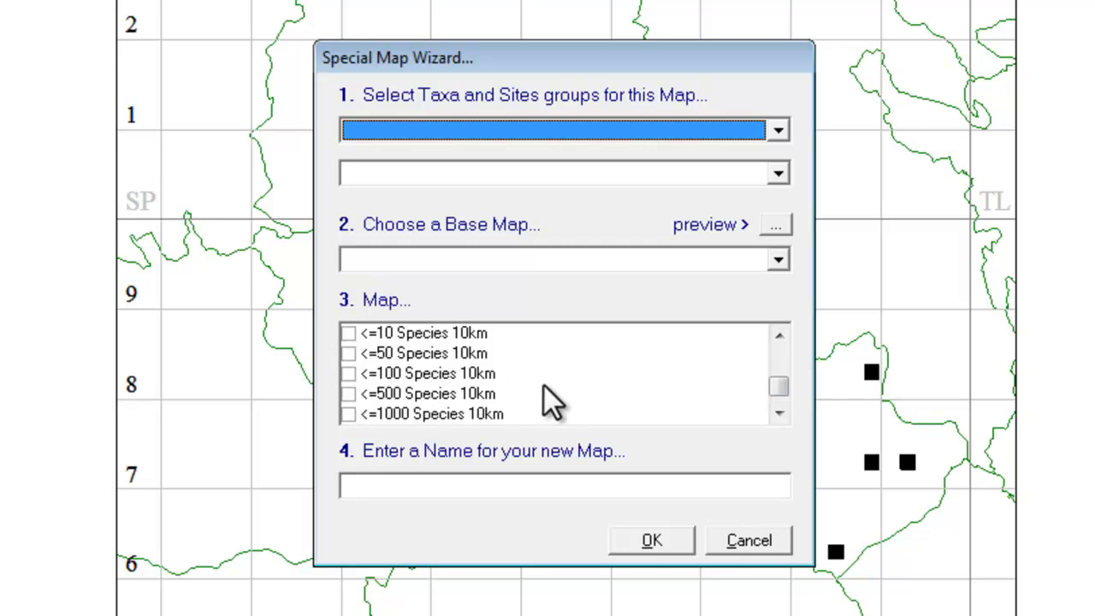
left_click_drag(772, 387, 777, 361)
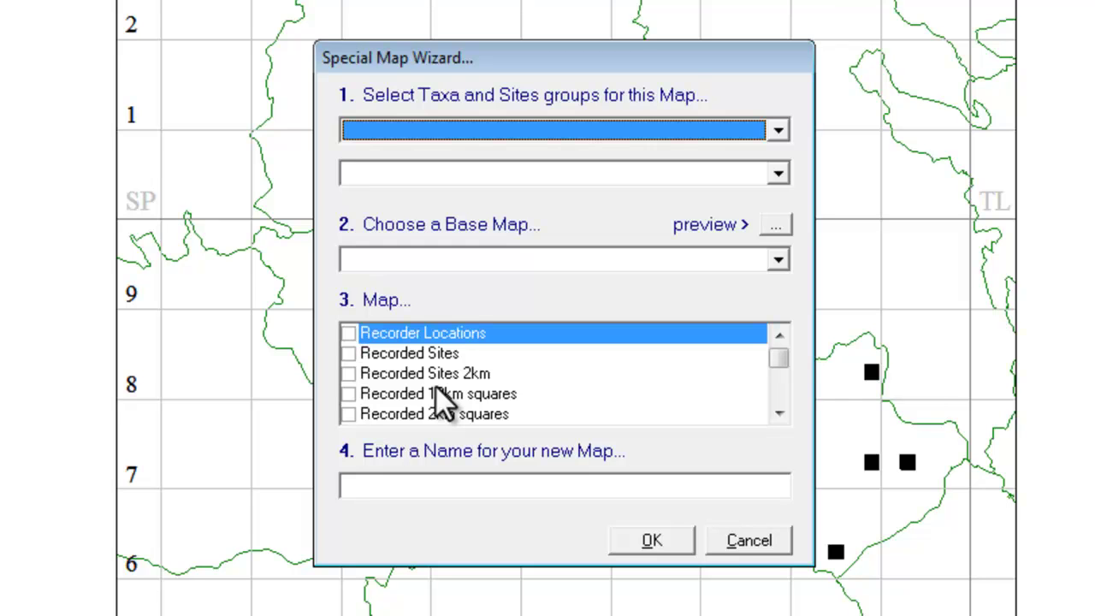
Cancel the wizard, then delete the VC22 Vascular Plants Recorded 2km squares map with File > Delete
left_click(756, 542)
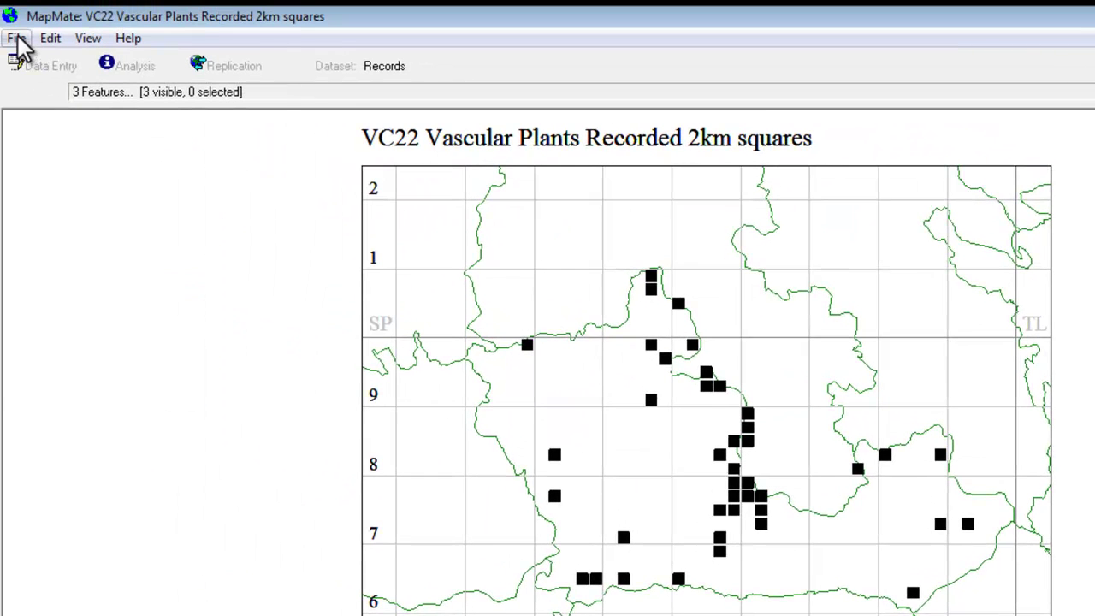
left_click(16, 39)
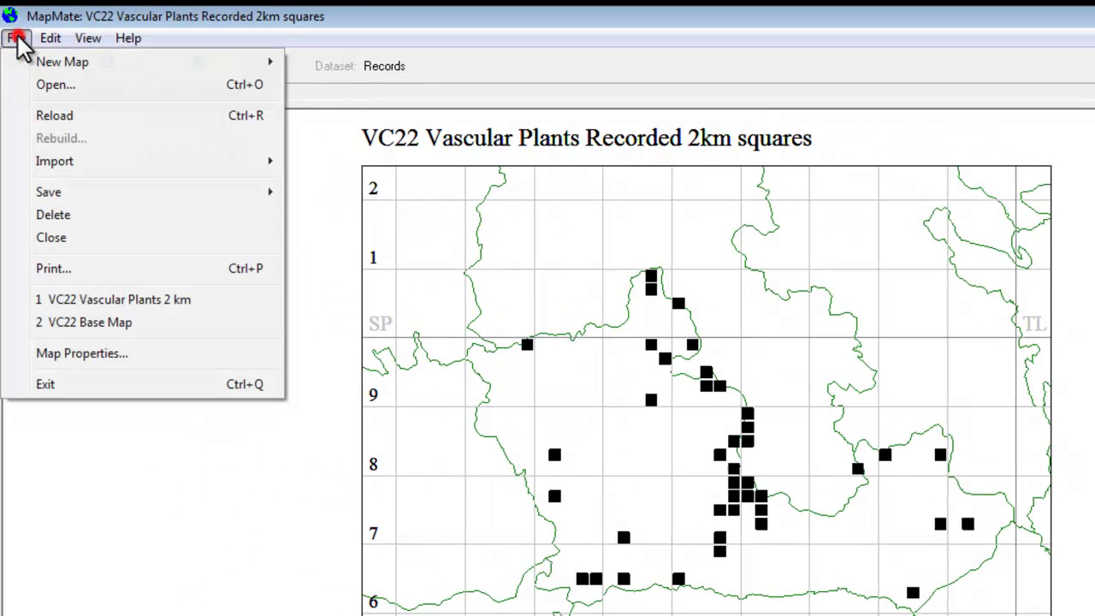
left_click(68, 216)
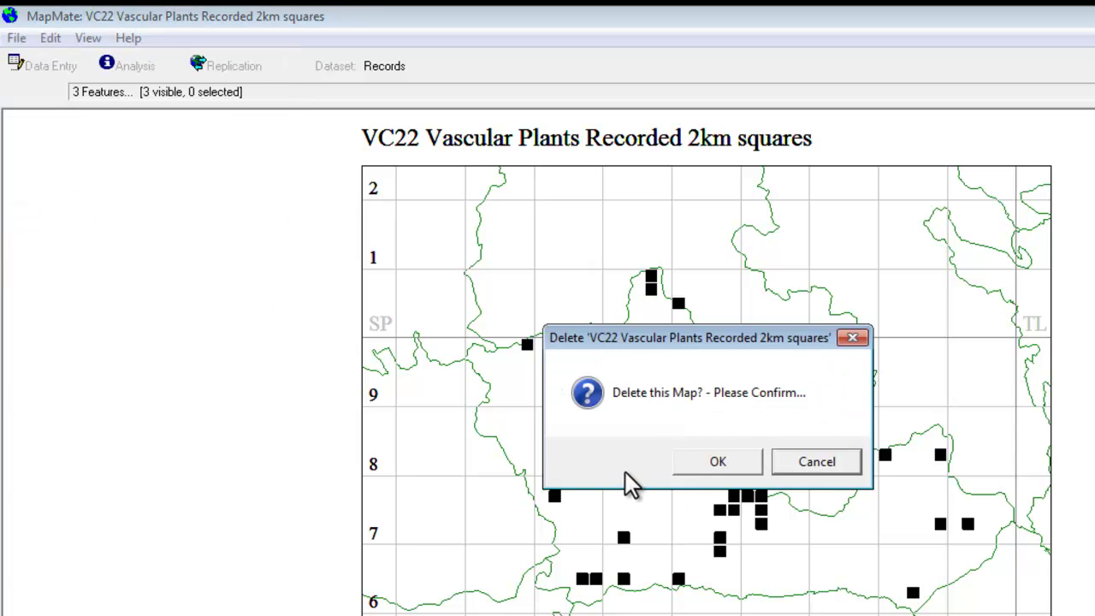
left_click(717, 462)
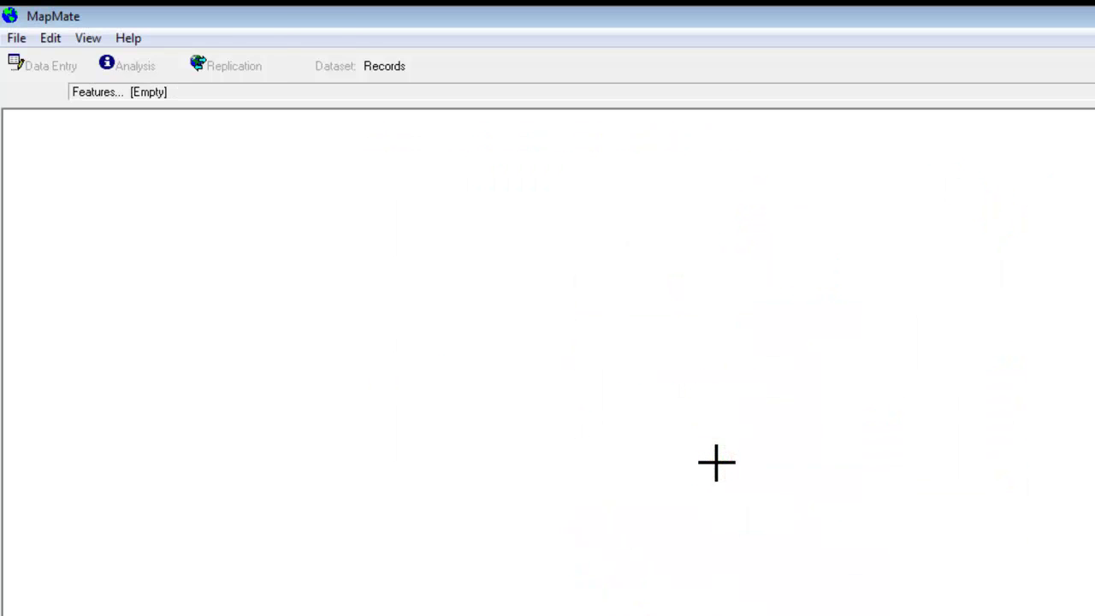